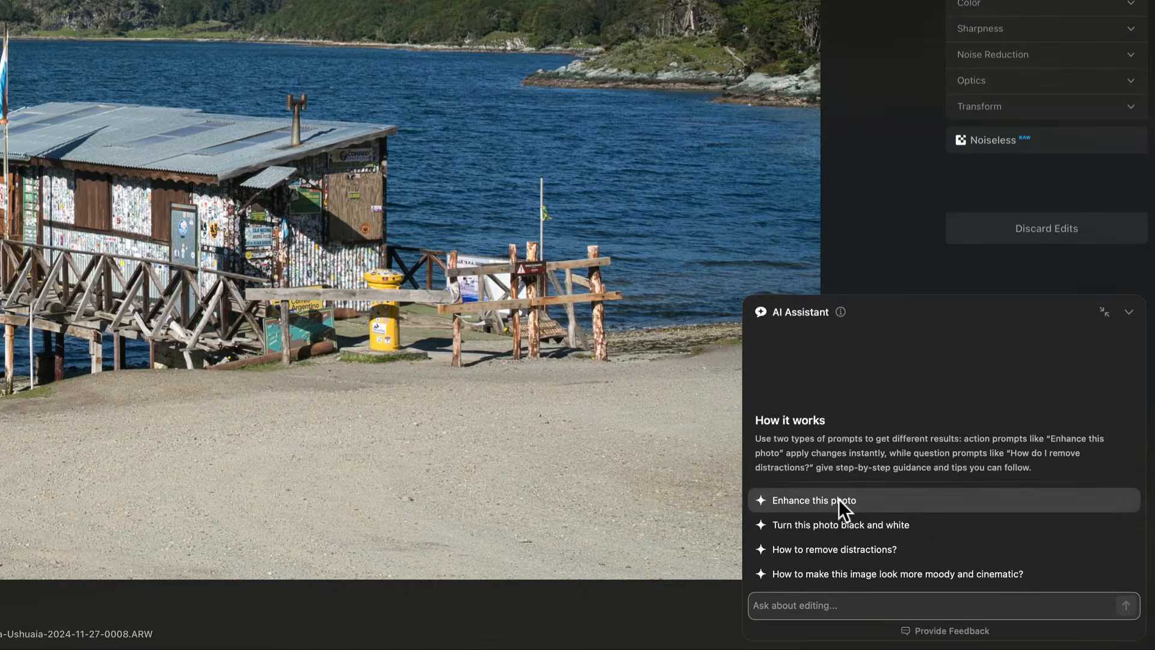
Step: Run the suggested "Enhance this photo" prompt in the AI Assistant and read its description of the edits
left_click(863, 515)
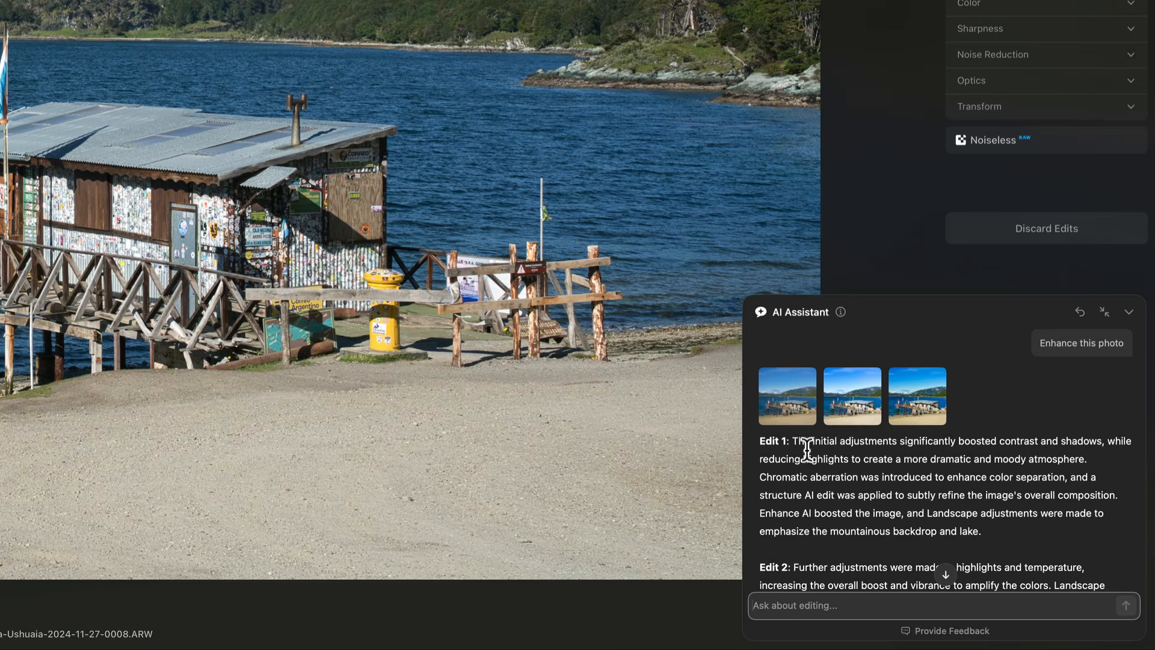
left_click(853, 387)
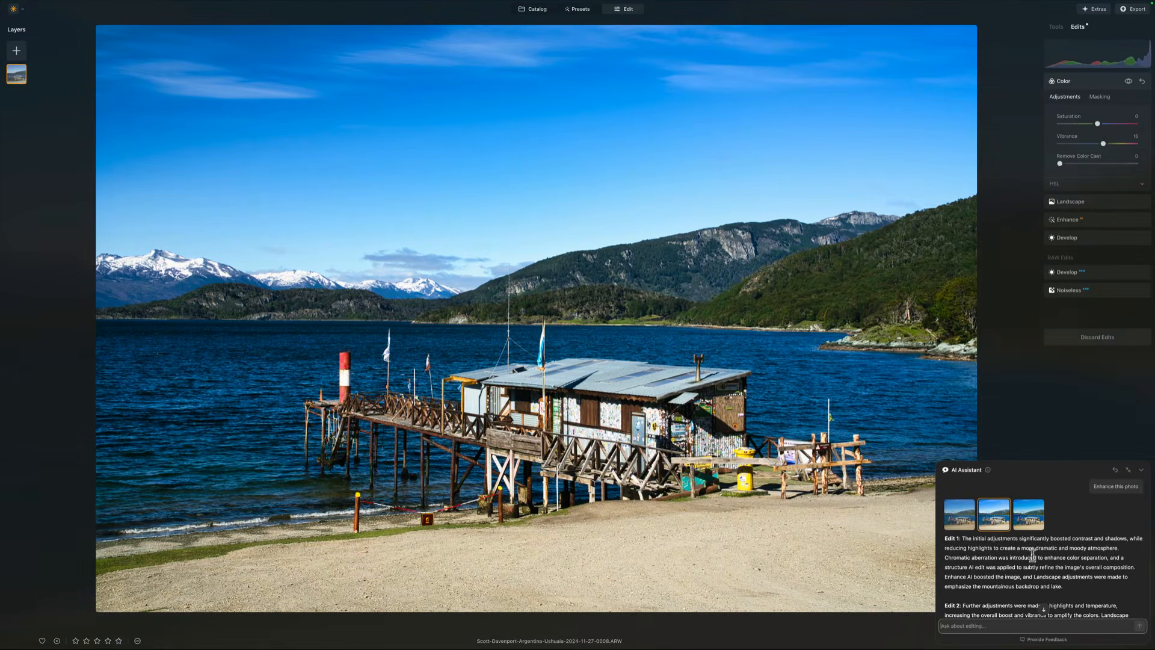
scroll(1028, 574, "down", 2)
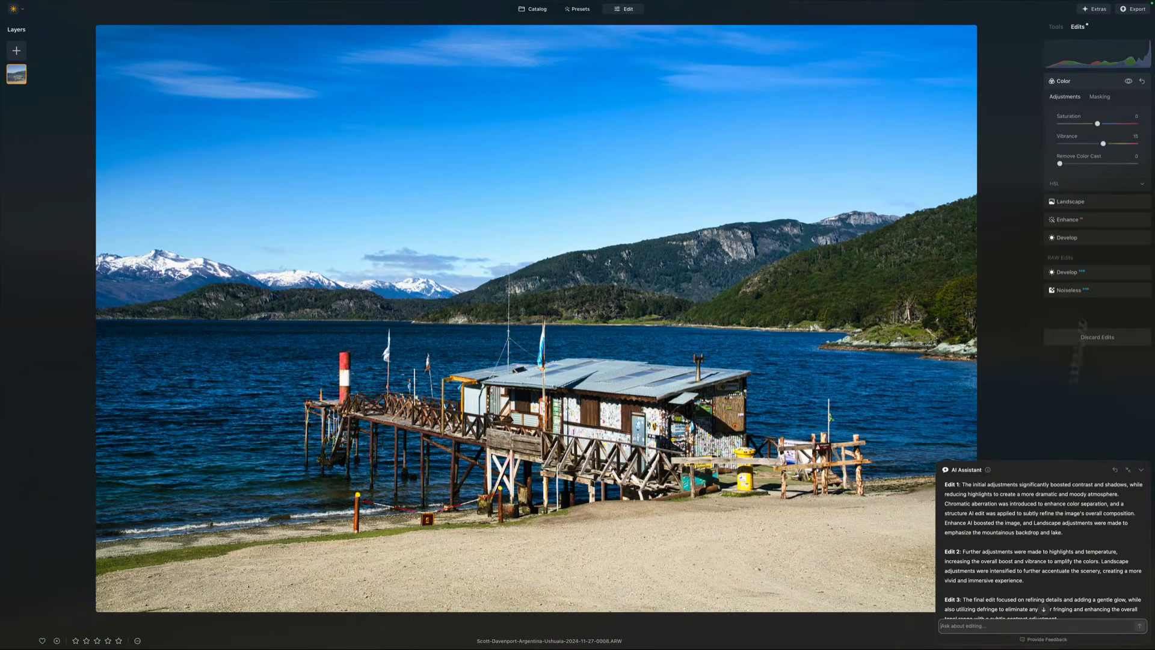
Step: Open the Landscape adjustment and toggle its visibility on and off to compare the effect
left_click(1087, 203)
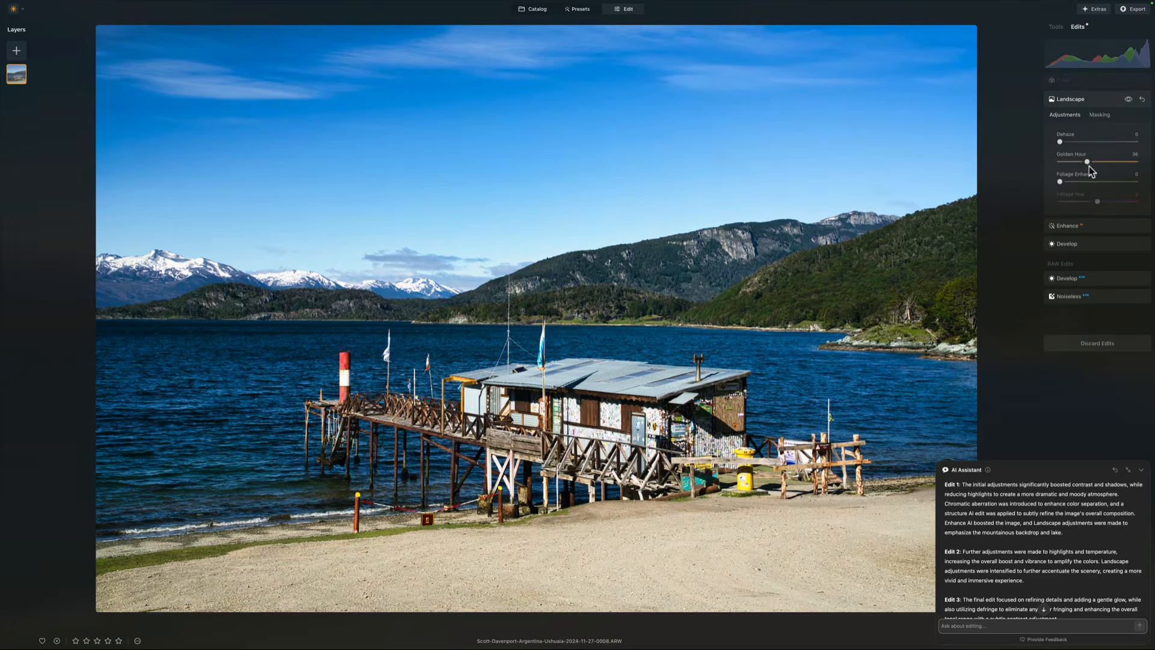
left_click(1128, 99)
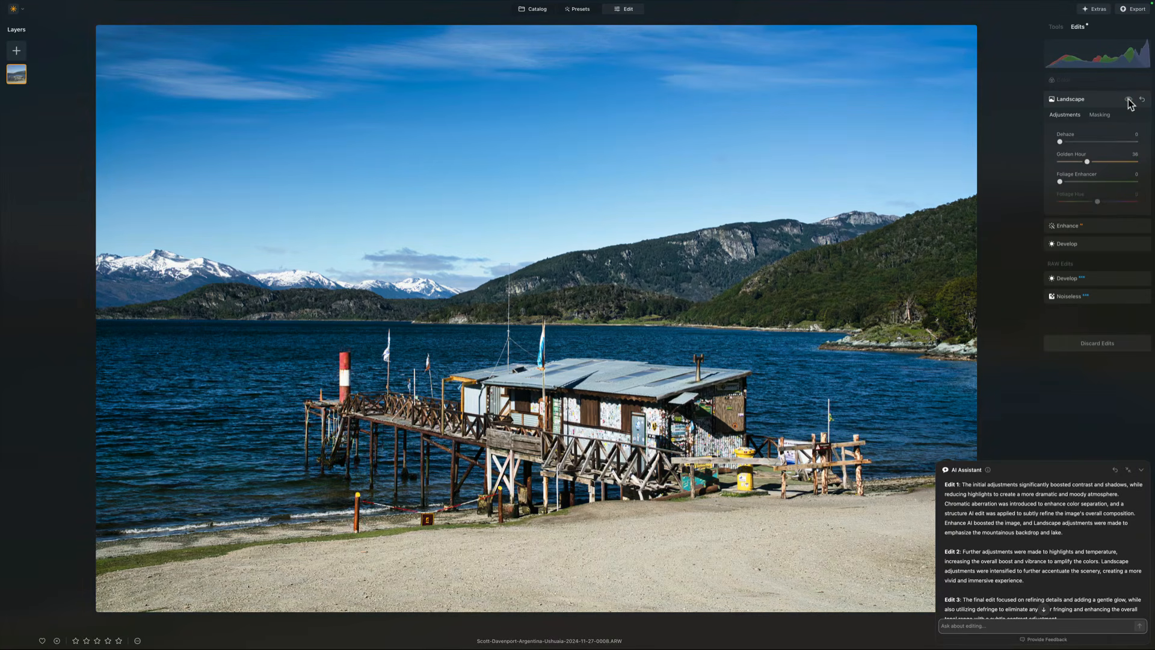
left_click(1129, 99)
left_click(1128, 100)
left_click(1128, 99)
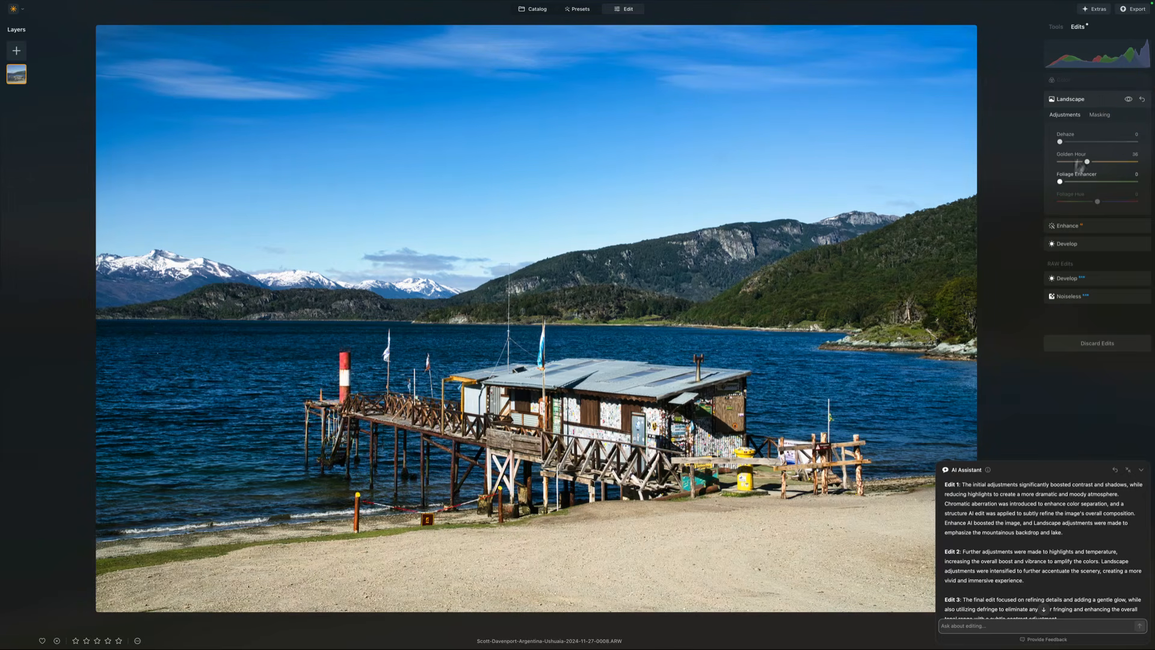
left_click(1095, 101)
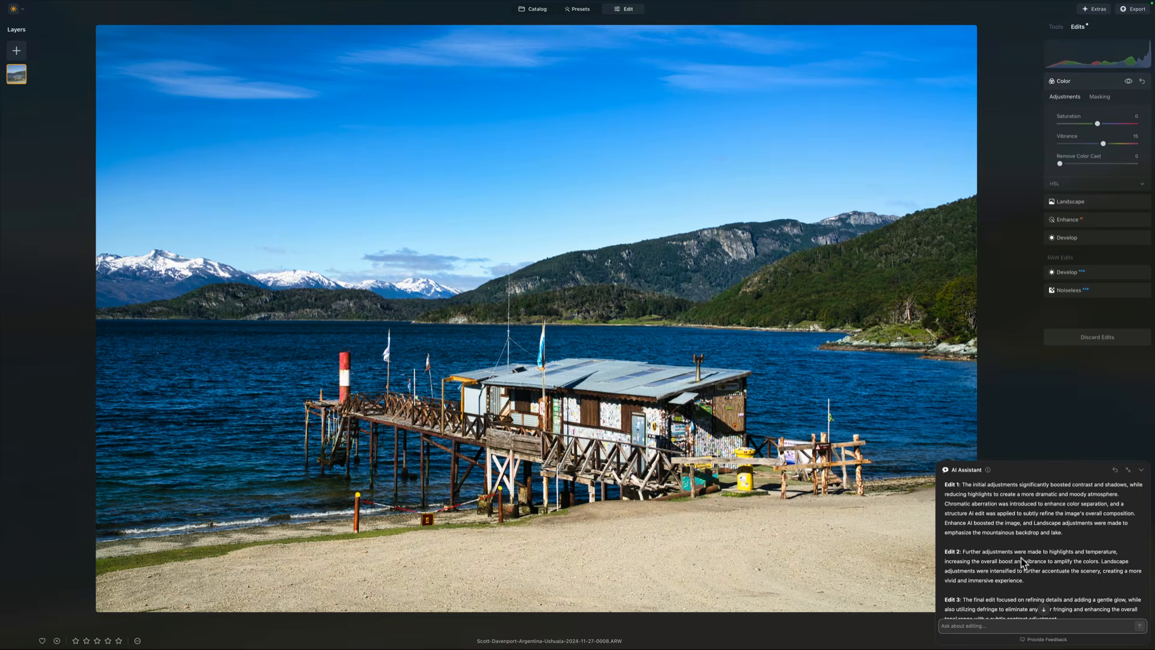
Step: Ask the AI Assistant again to "enhance this photo"
scroll(1023, 563, "up", 3)
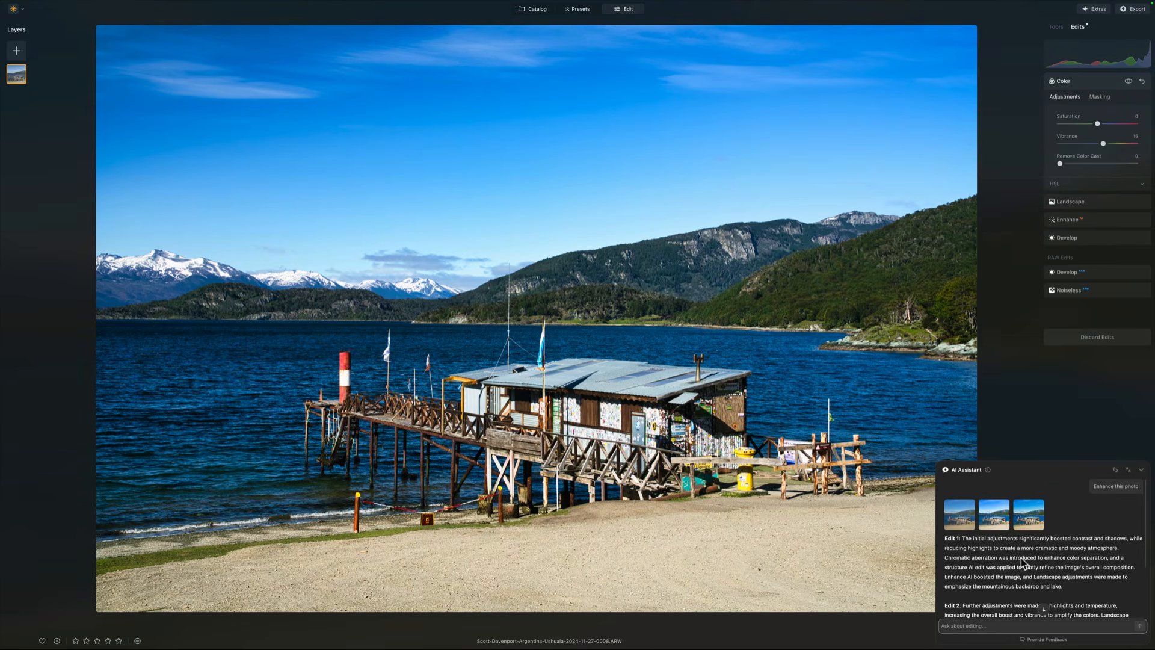
scroll(1023, 563, "down", 5)
left_click(977, 624)
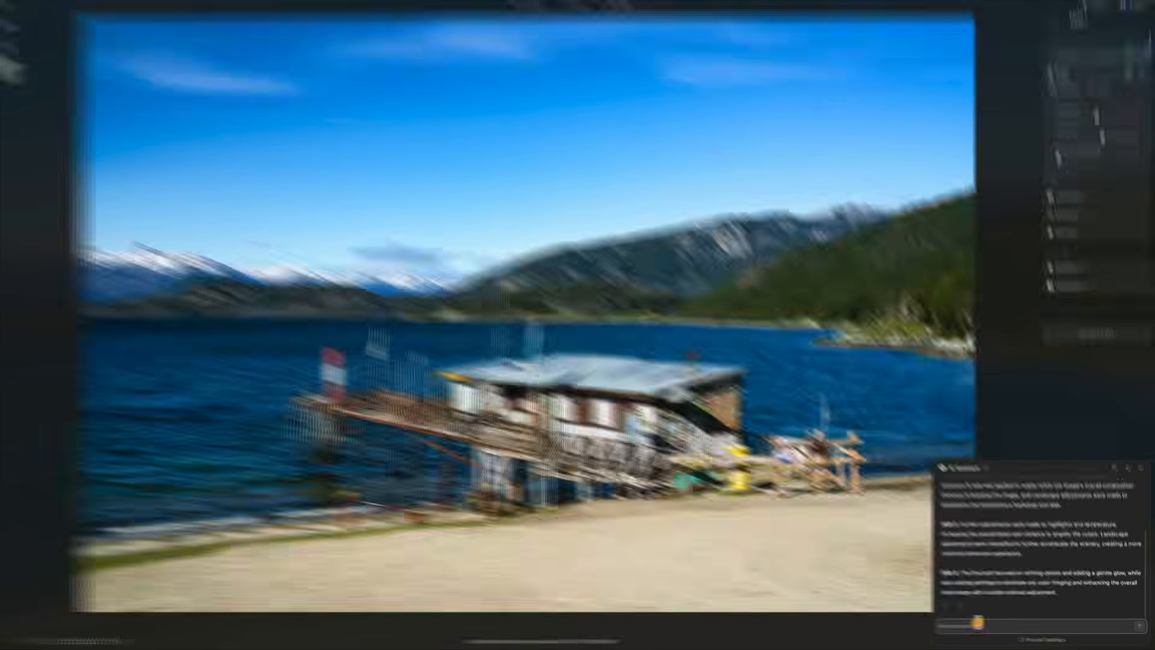
type("enhance this phot")
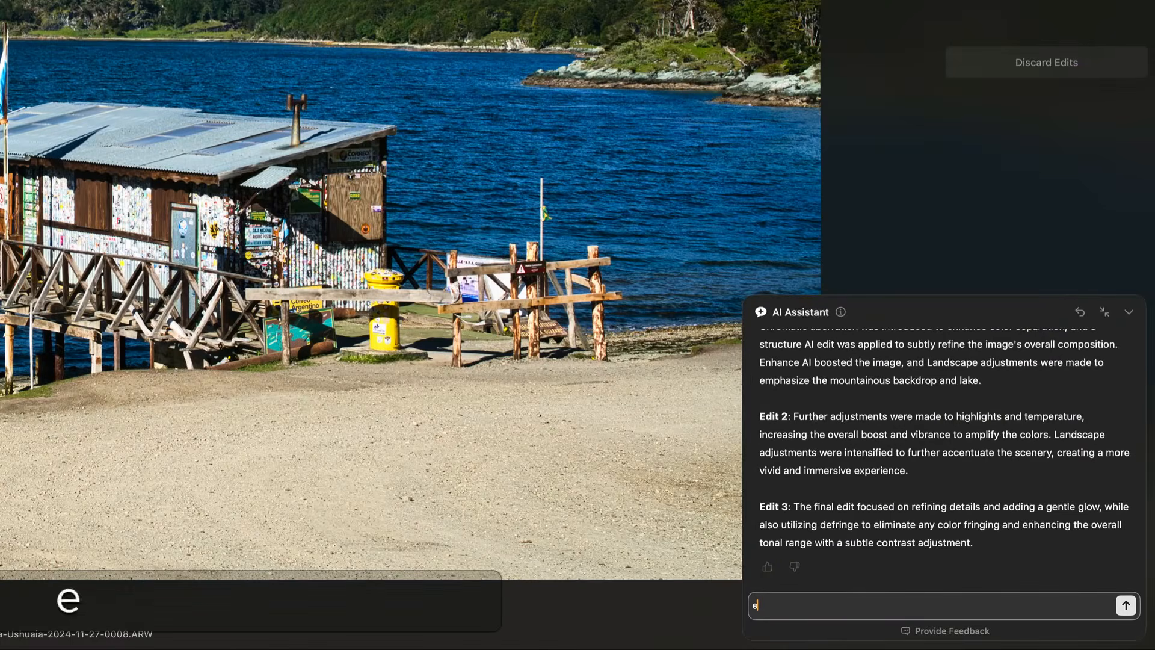
type("ot")
key("Return")
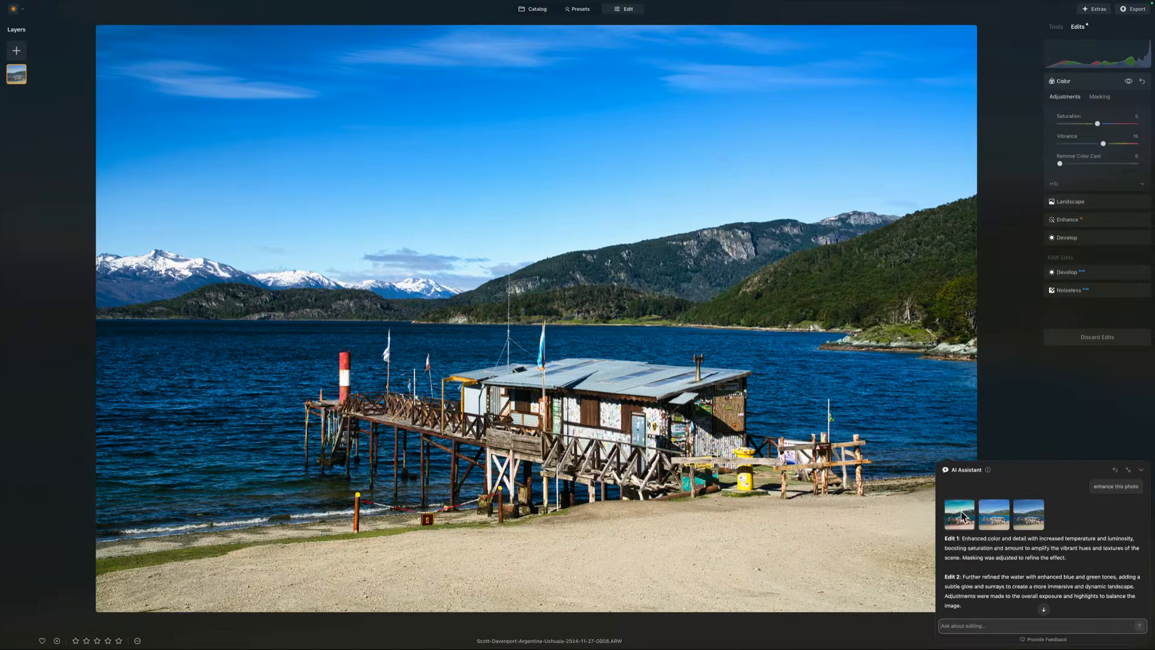
Step: Apply the first of the assistant's new edit variations and read its explanation
left_click(961, 516)
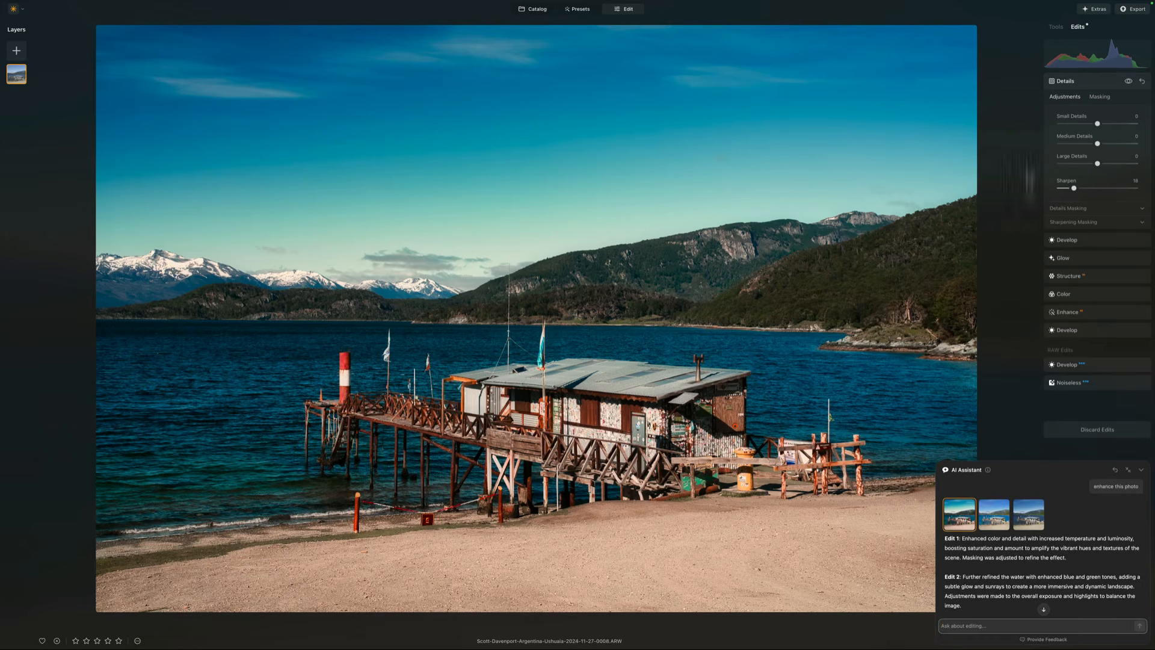
scroll(1049, 540, "up", 5)
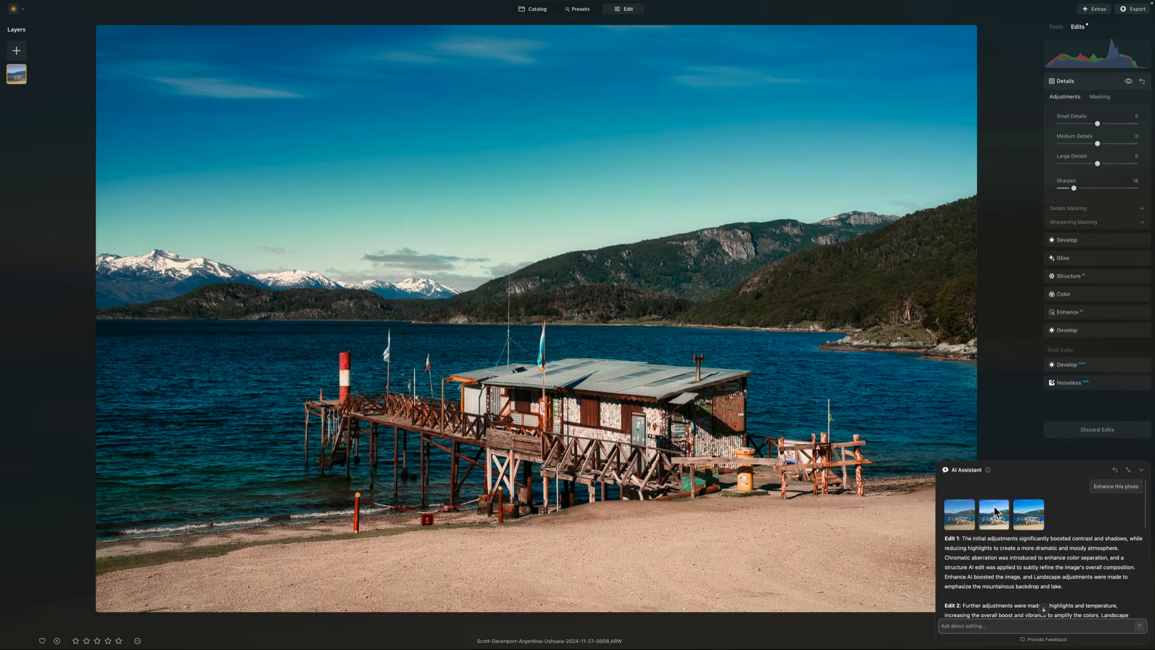
scroll(986, 511, "down", 5)
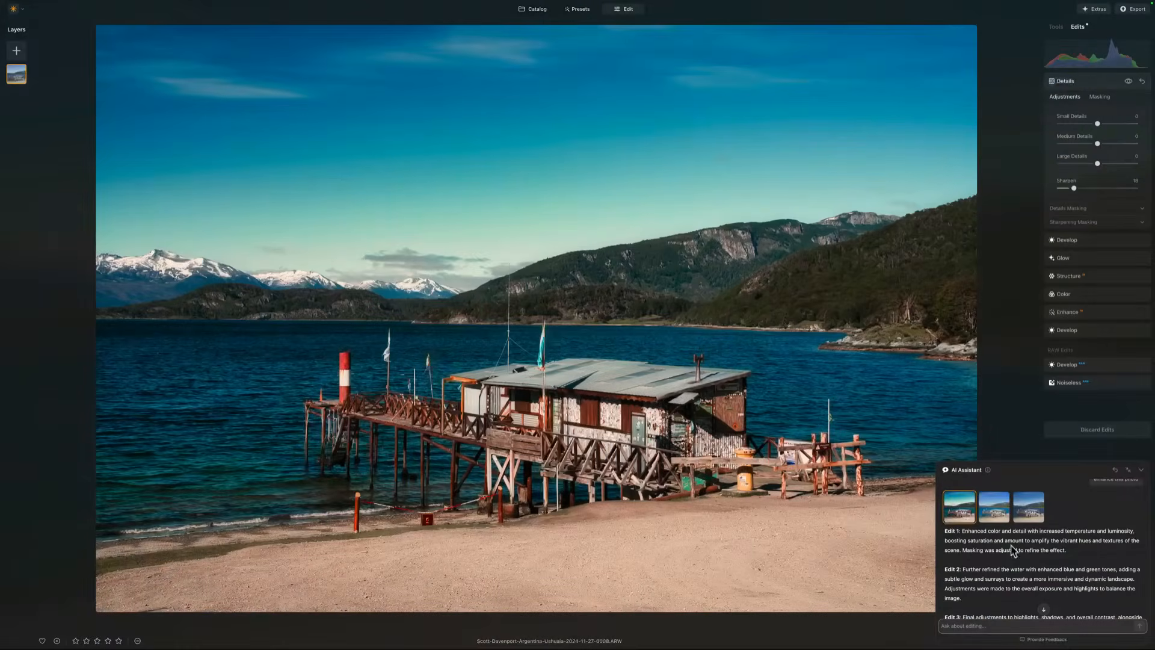
scroll(1018, 570, "down", 3)
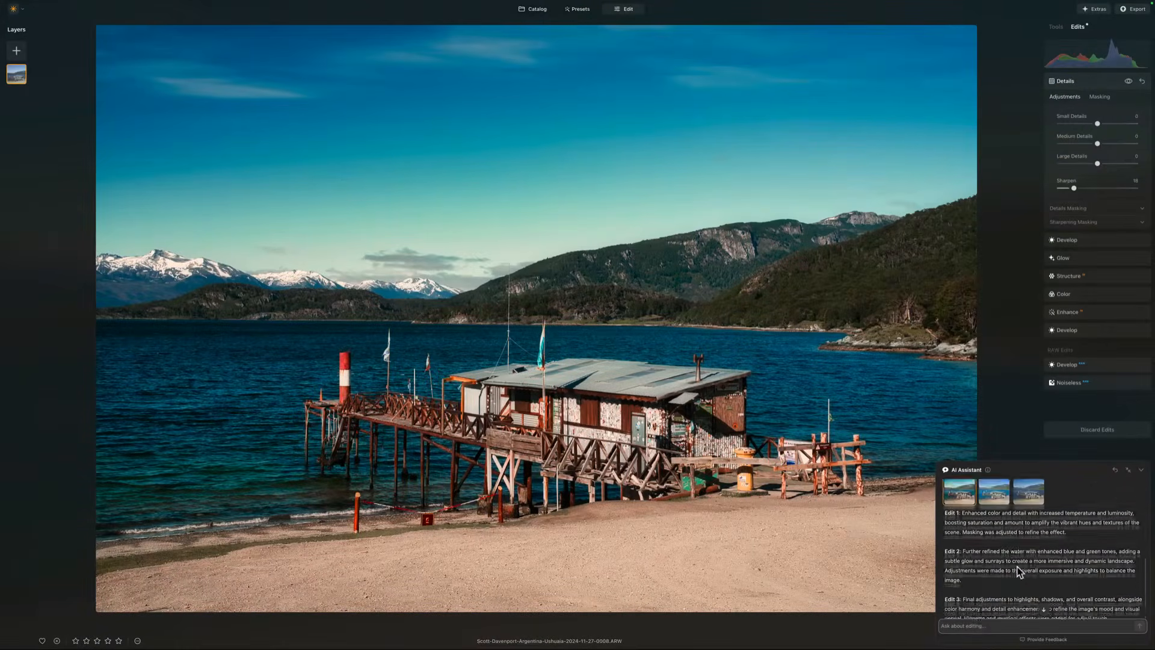
Step: Ask the AI Assistant to "make this photo look more cinematic"
left_click(976, 627)
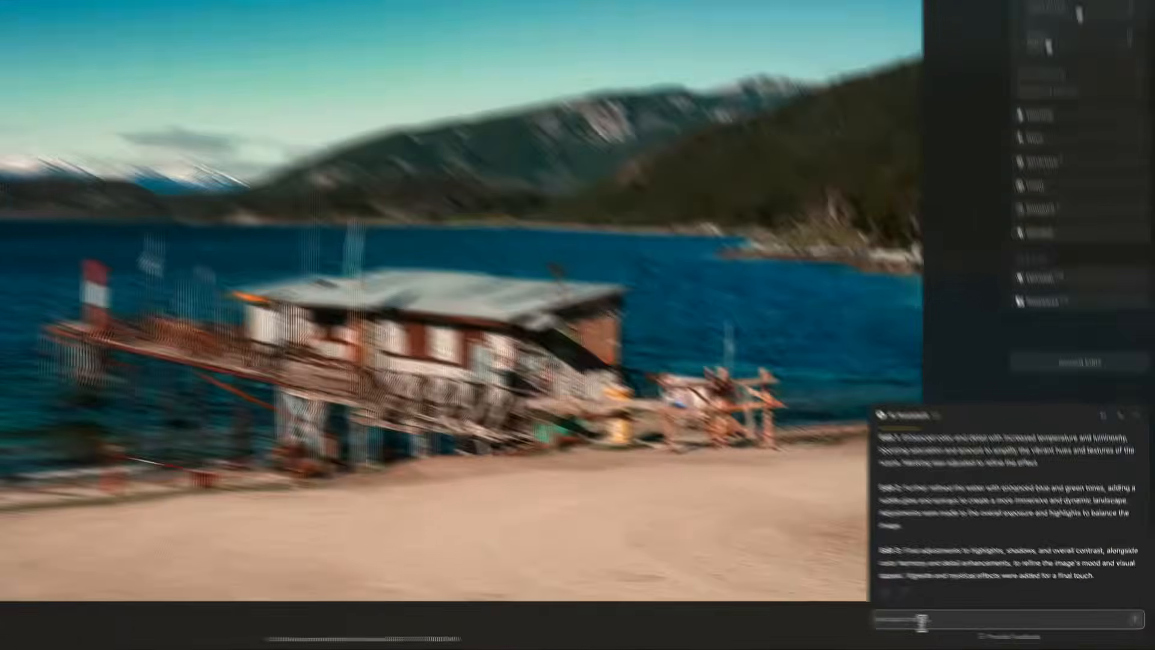
type("make this photo look more cinep")
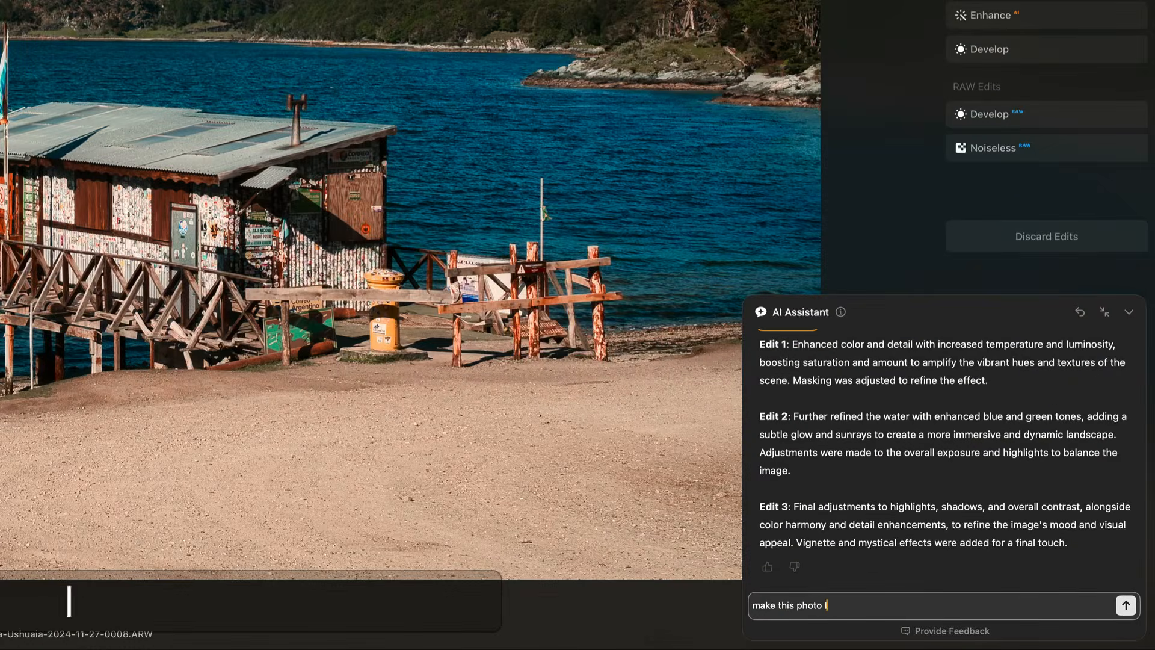
type("ati")
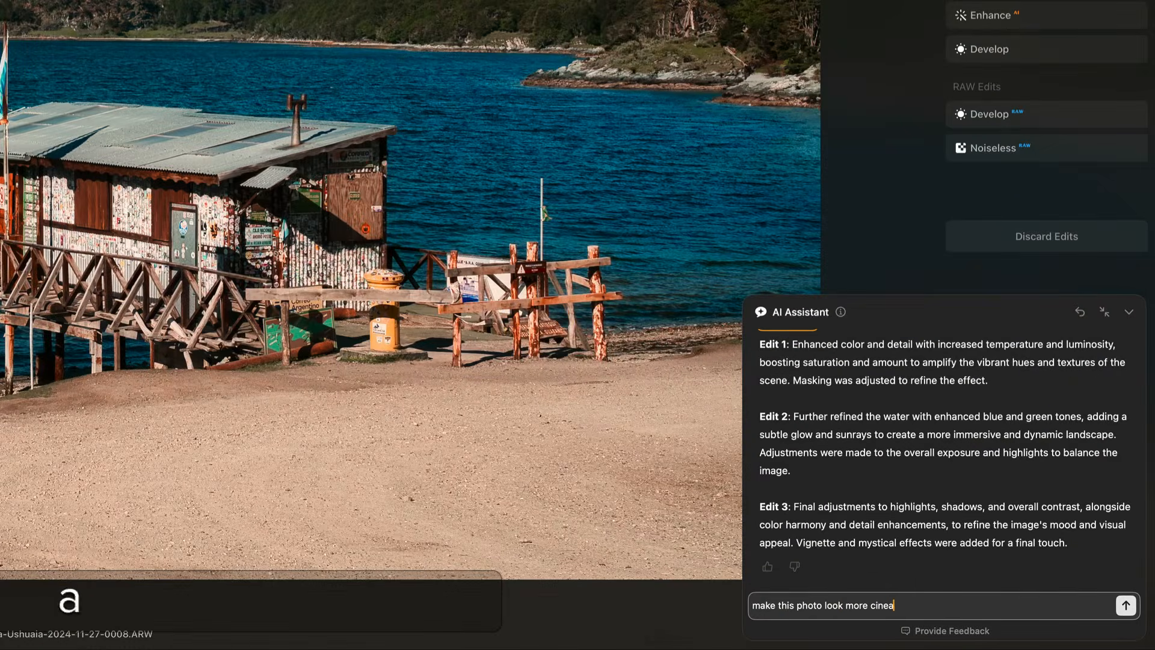
key("BackSpace")
key("BackSpace")
key("BackSpace")
key("BackSpace")
type("matic")
key("Return")
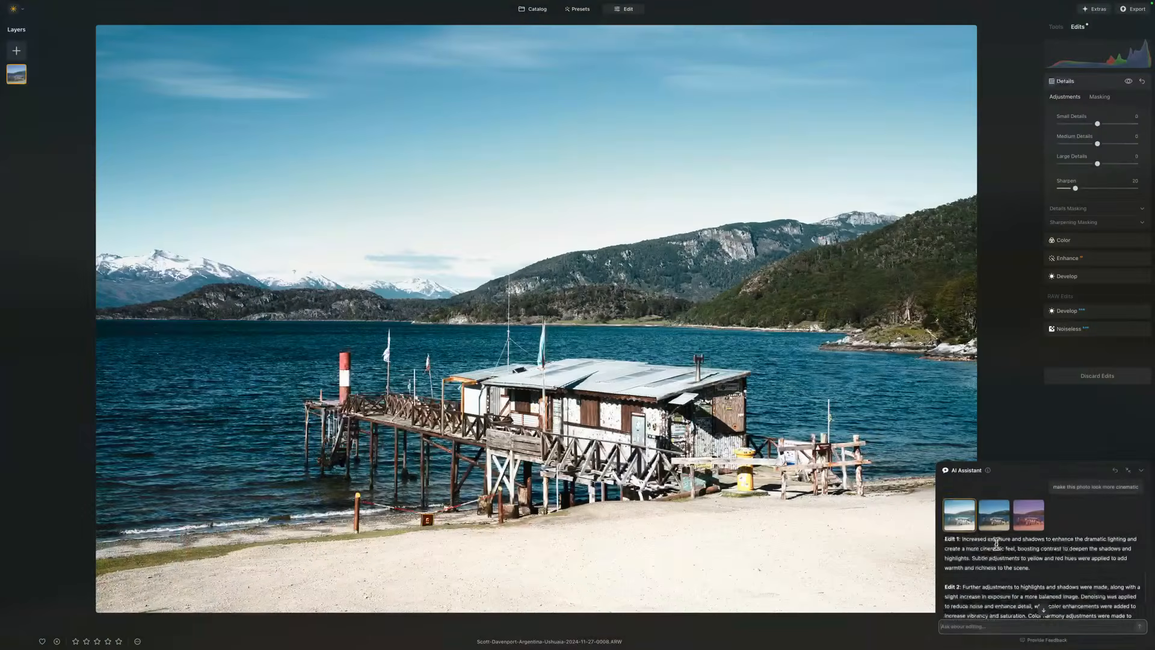
Step: Ask the AI Assistant "how to darken the sky" for tool recommendations
scroll(996, 543, "down", 4)
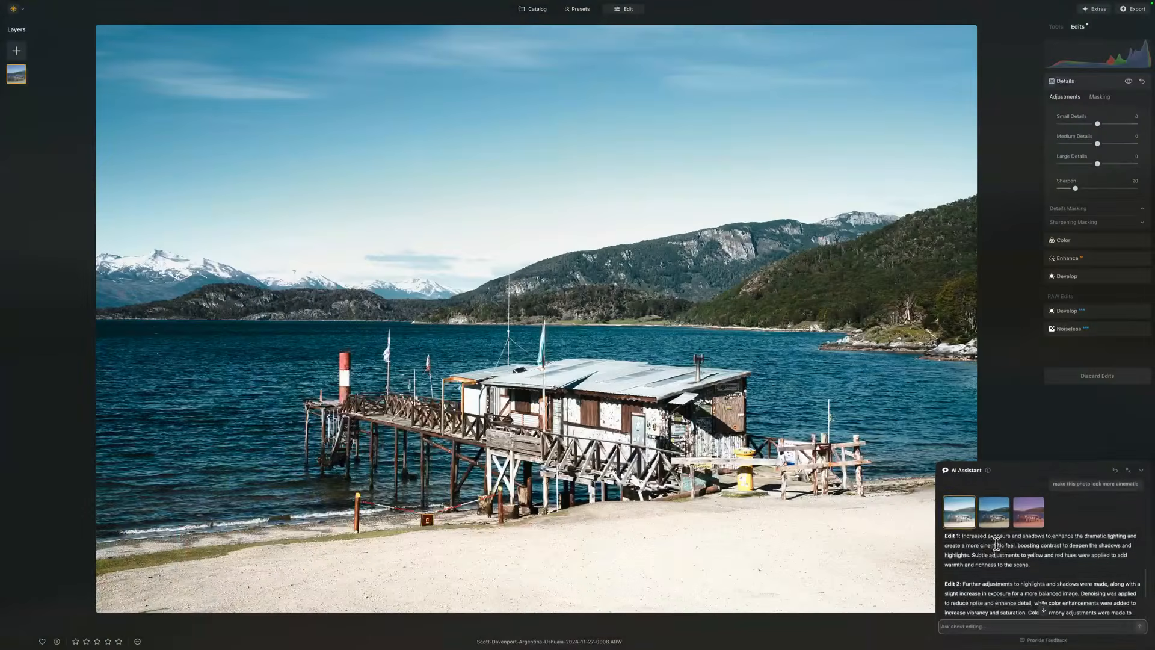
scroll(996, 543, "up", 2)
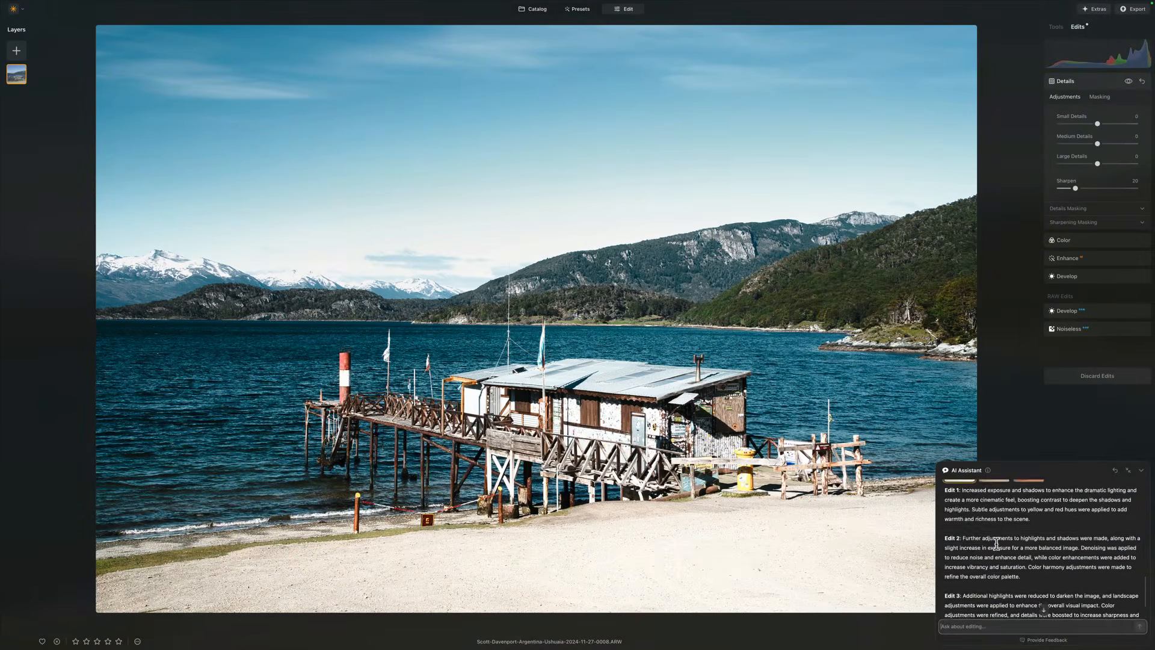
scroll(996, 544, "down", 2)
left_click(968, 623)
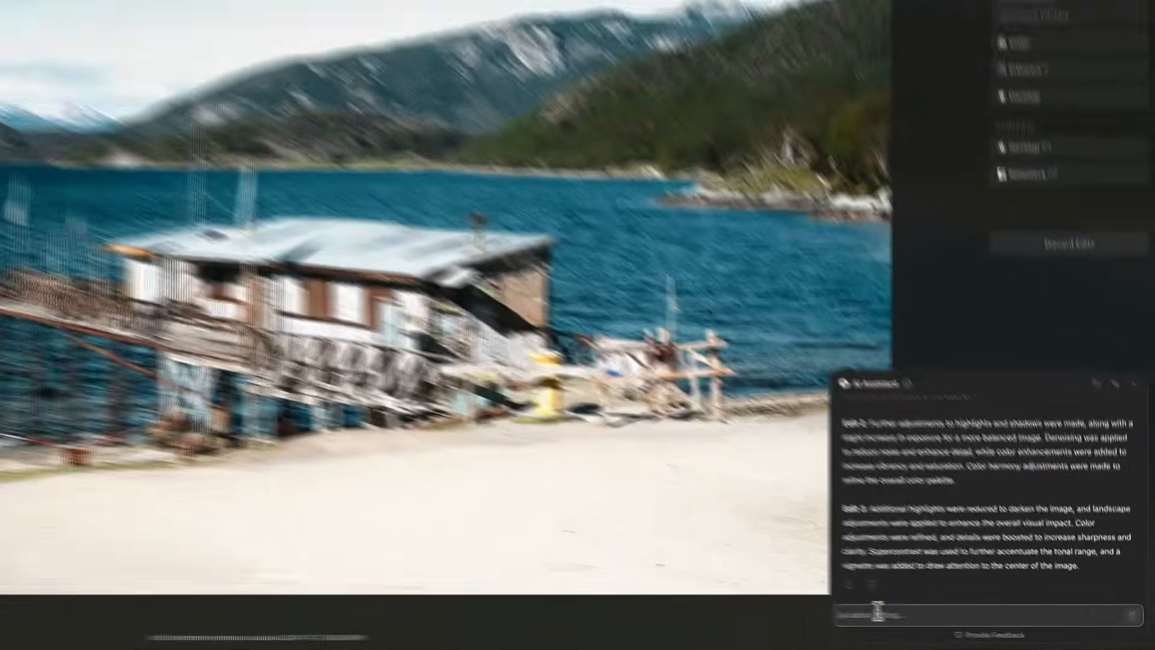
type("how to dark")
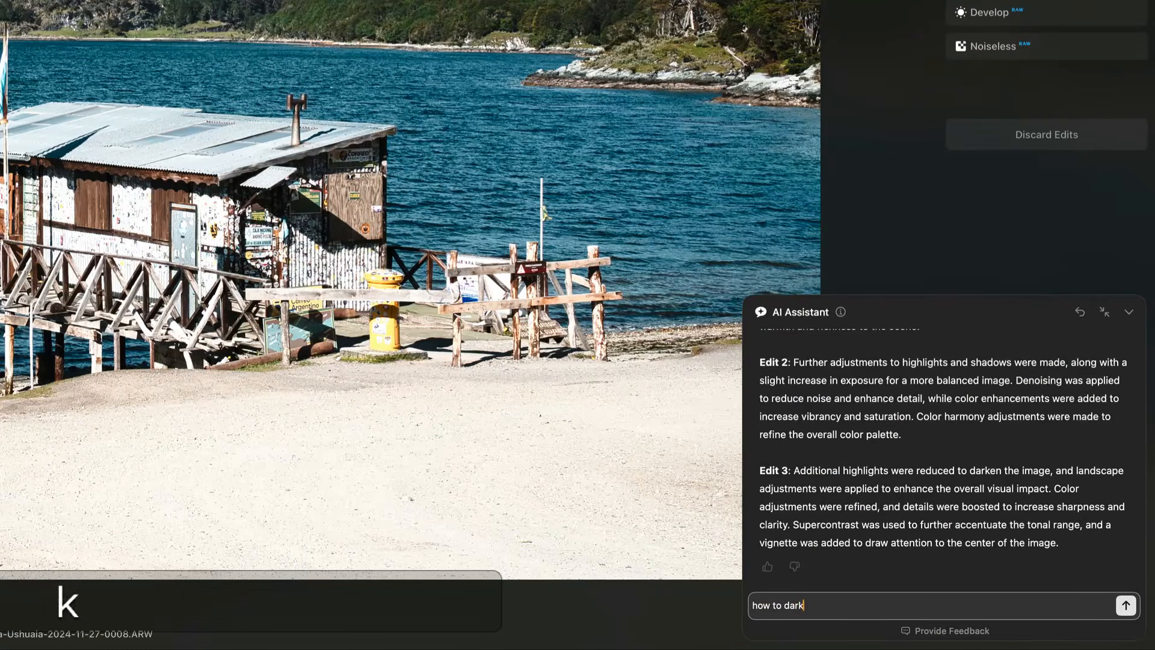
type("en the sky")
key("Return")
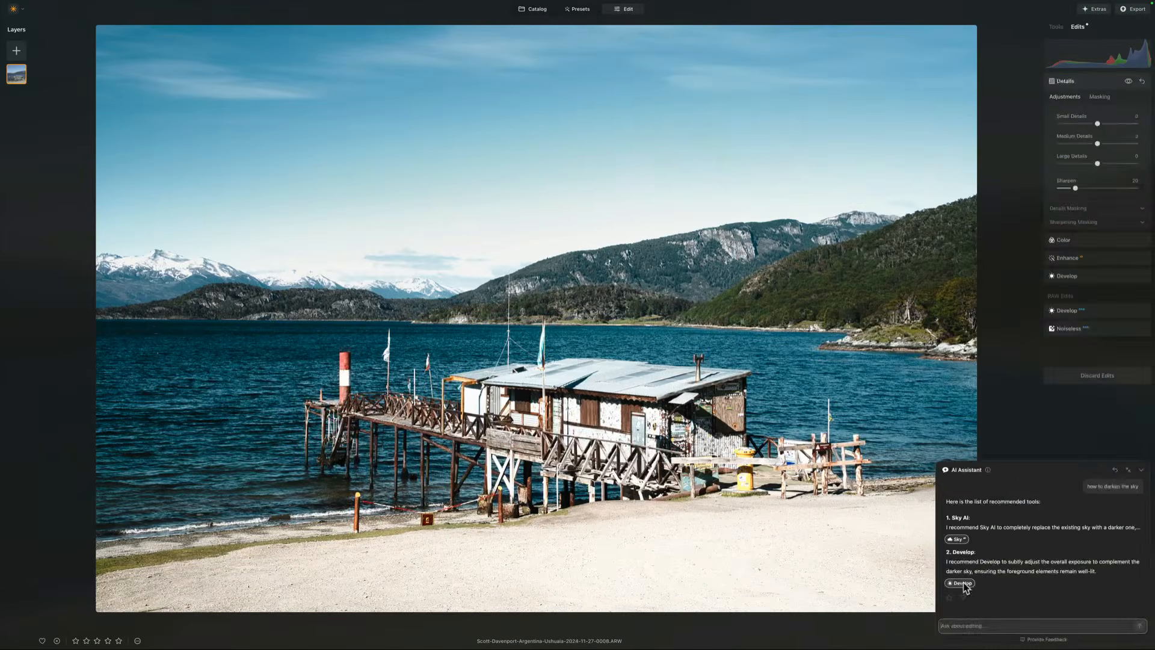
Step: Try adjusting exposure and highlights in the recommended Develop tool, then reset both sliders
left_click(961, 583)
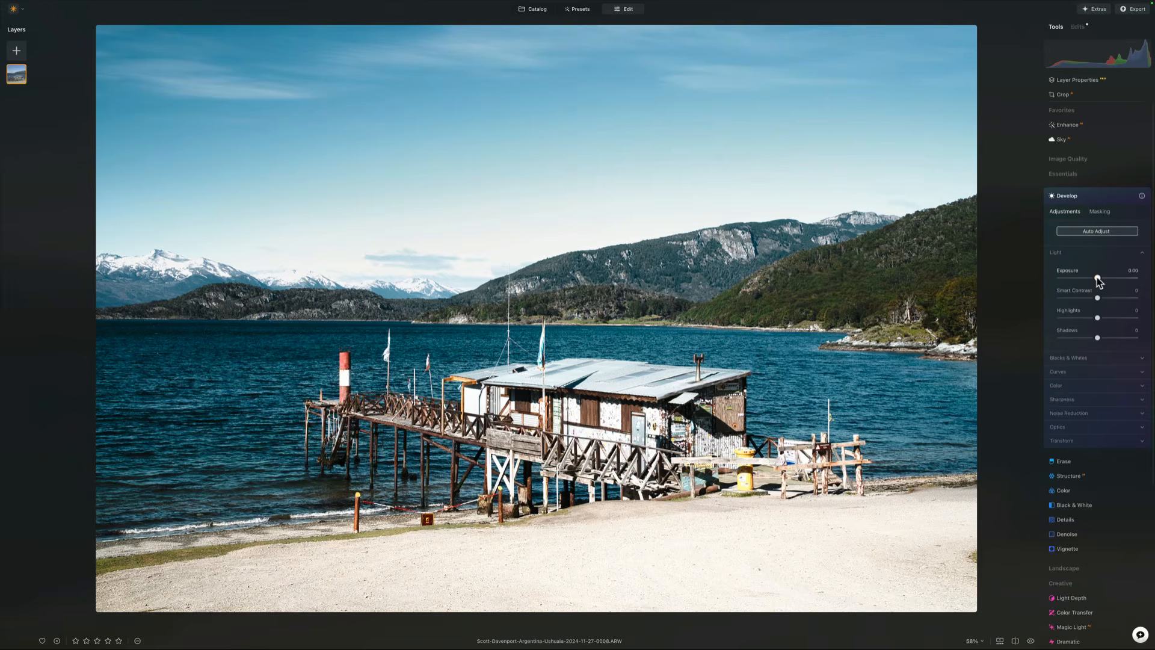
left_click_drag(1097, 278, 1090, 317)
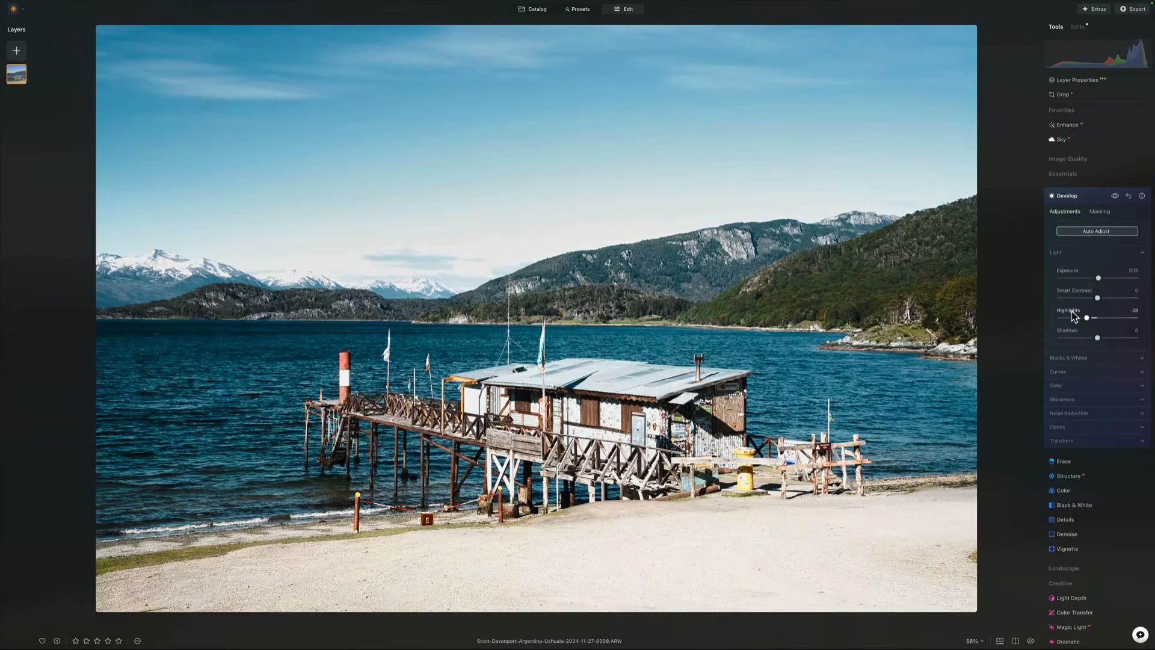
double_click(1072, 311)
double_click(1069, 270)
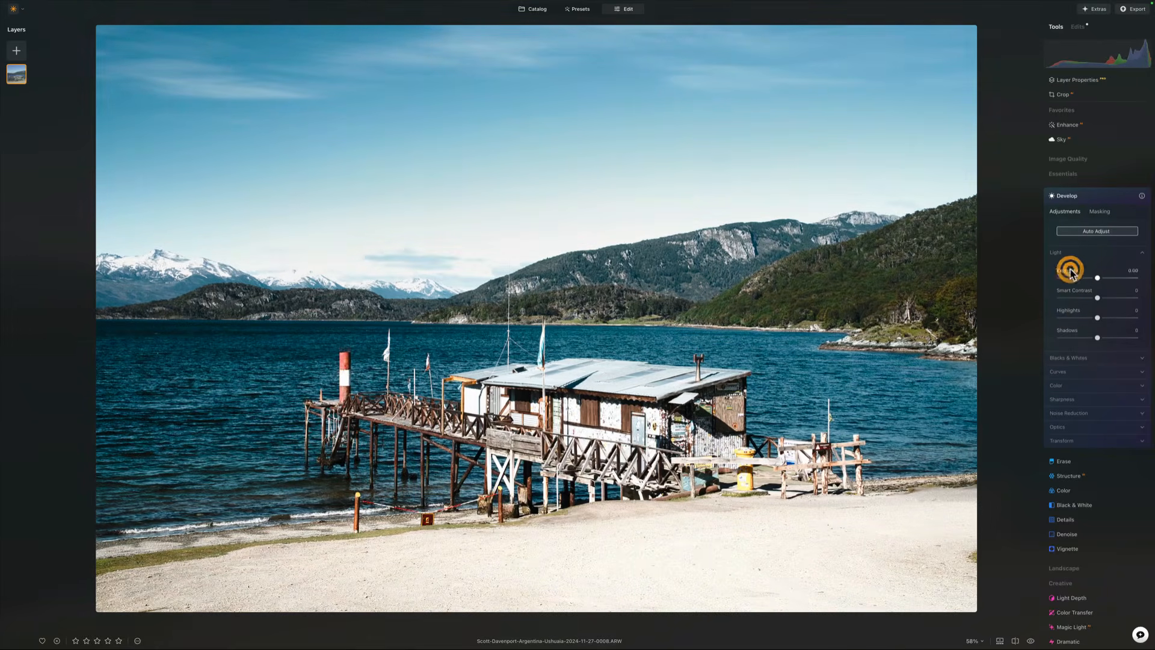
Step: Reopen the AI Assistant and ask "how to add detail to the building"
left_click(1140, 634)
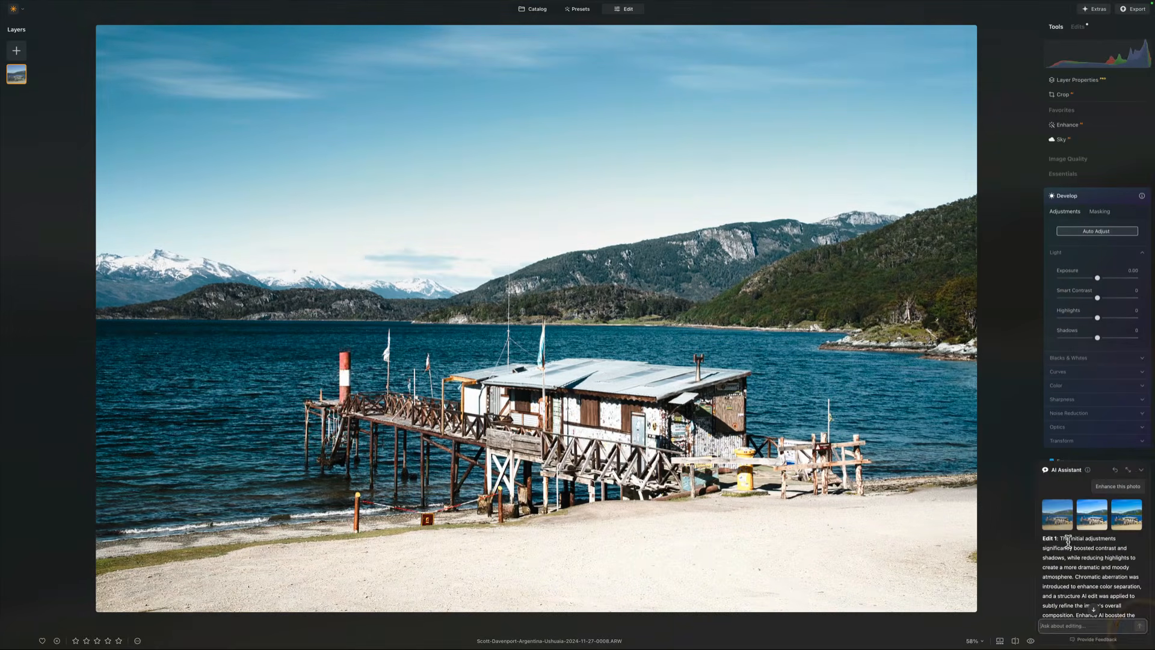
left_click(1128, 469)
scroll(1016, 561, "down", 10)
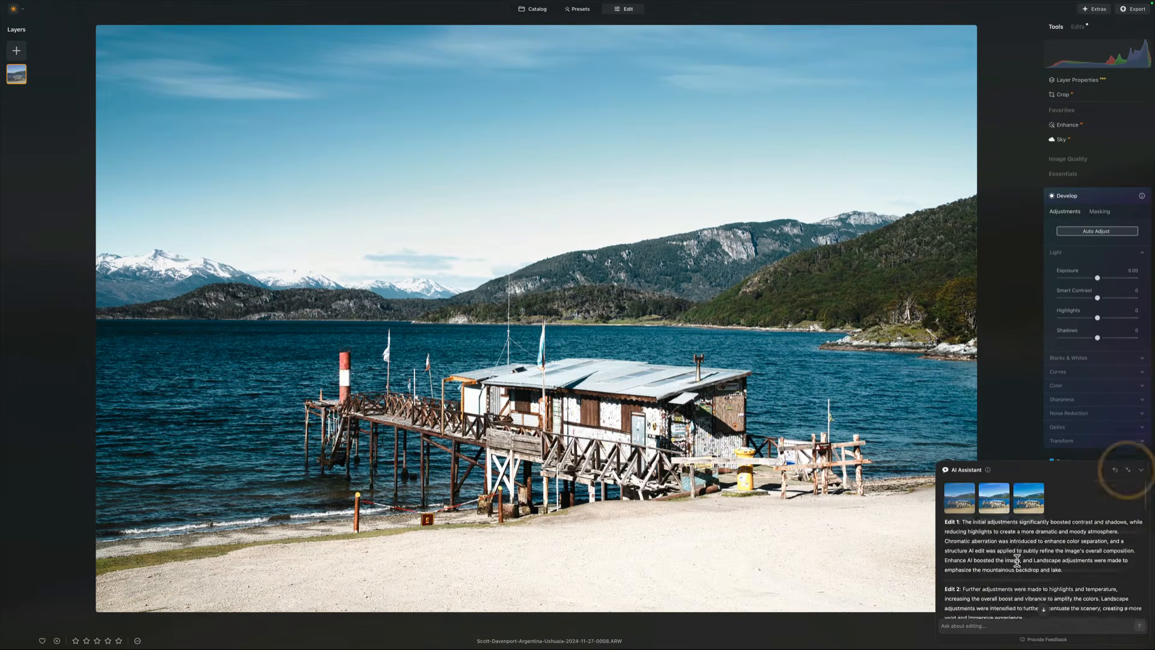
scroll(1016, 560, "down", 2)
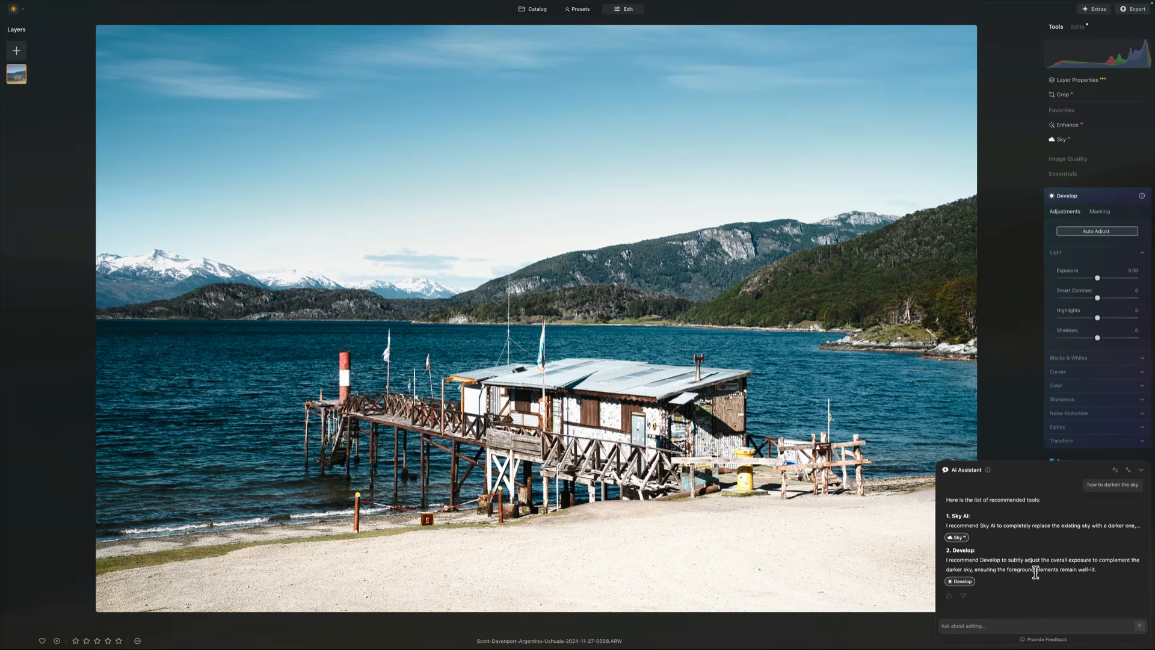
left_click(997, 625)
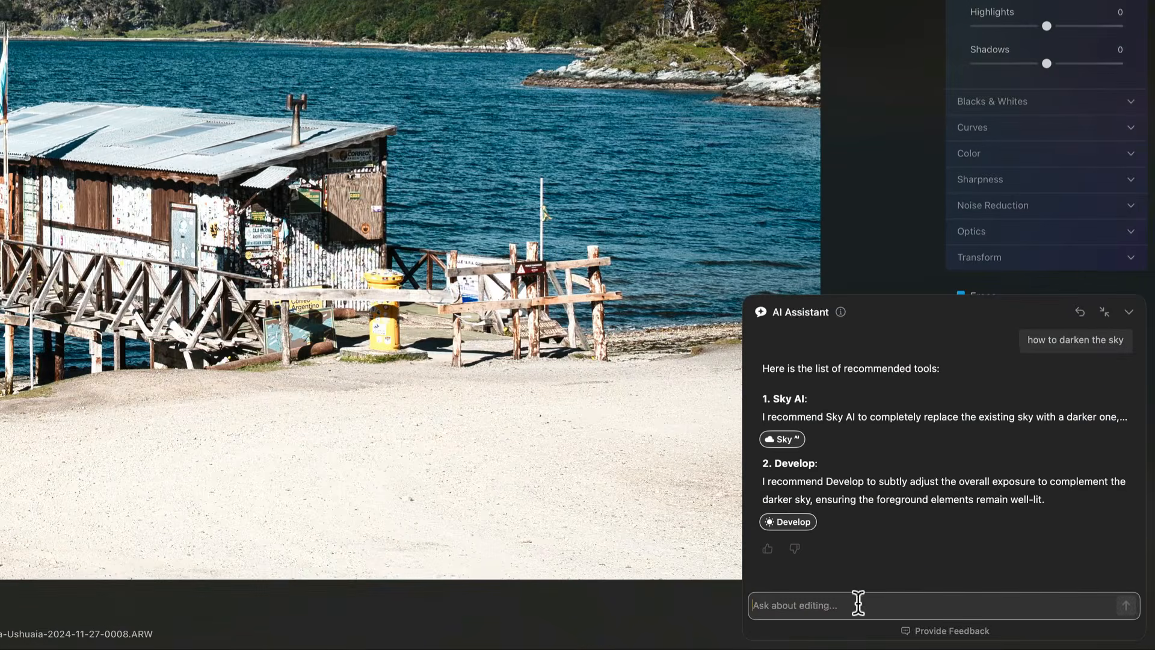
type("how")
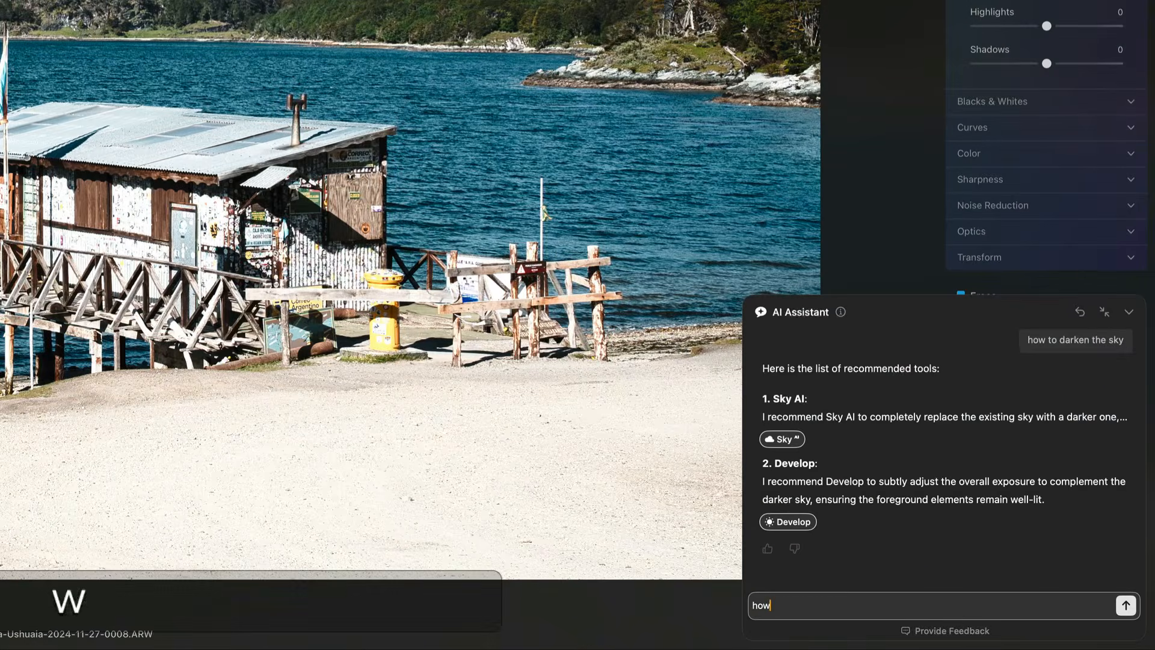
type(" to ad")
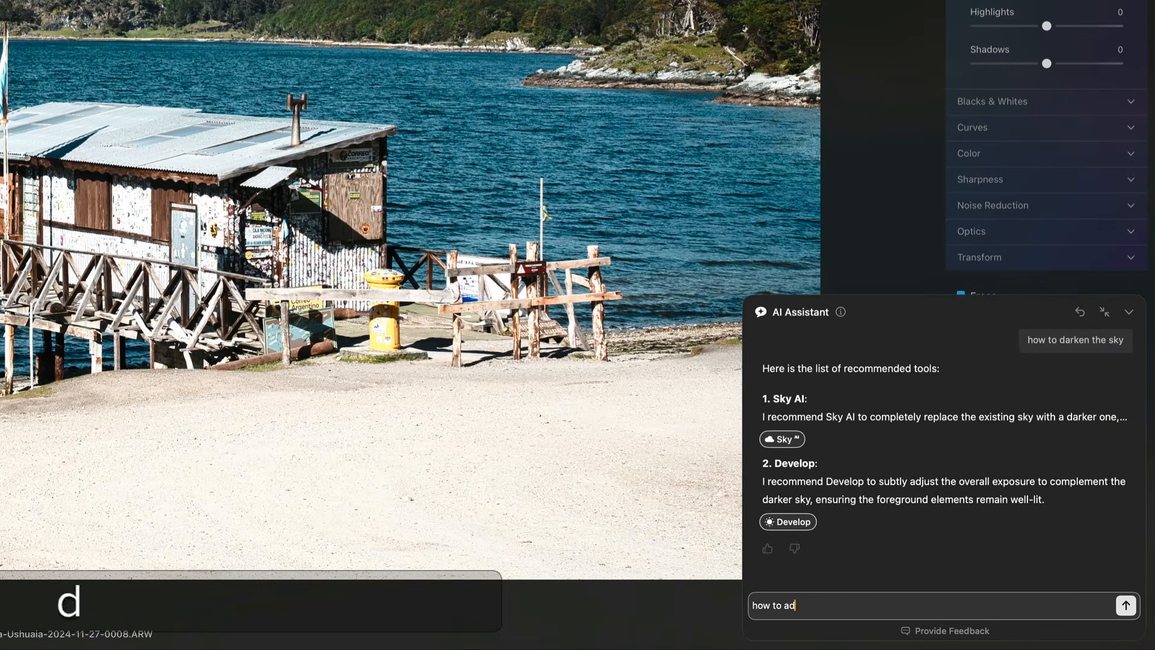
type("d detail to the building")
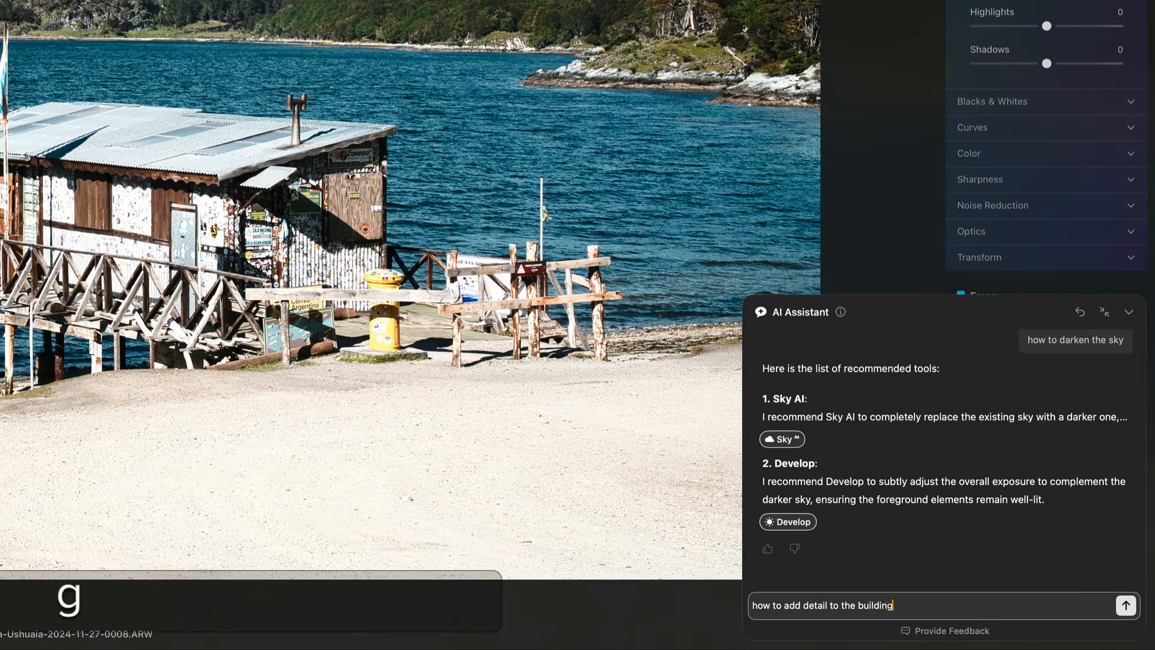
key("Return")
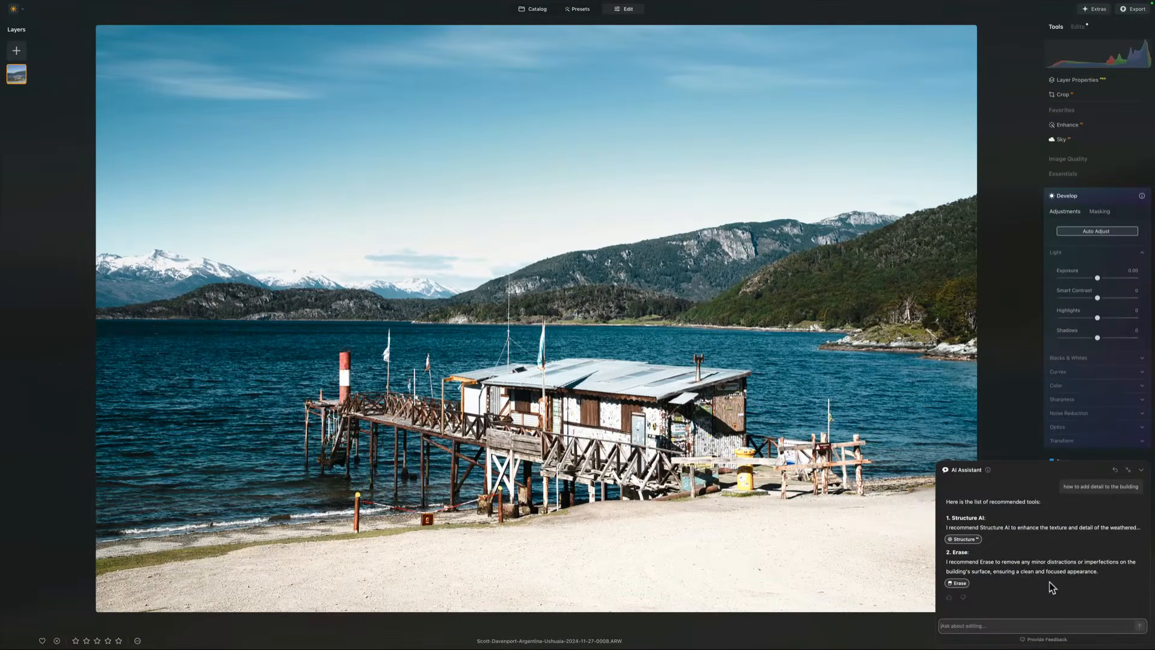
Step: Open the recommended Structure tool and set its Amount to 16
left_click(964, 539)
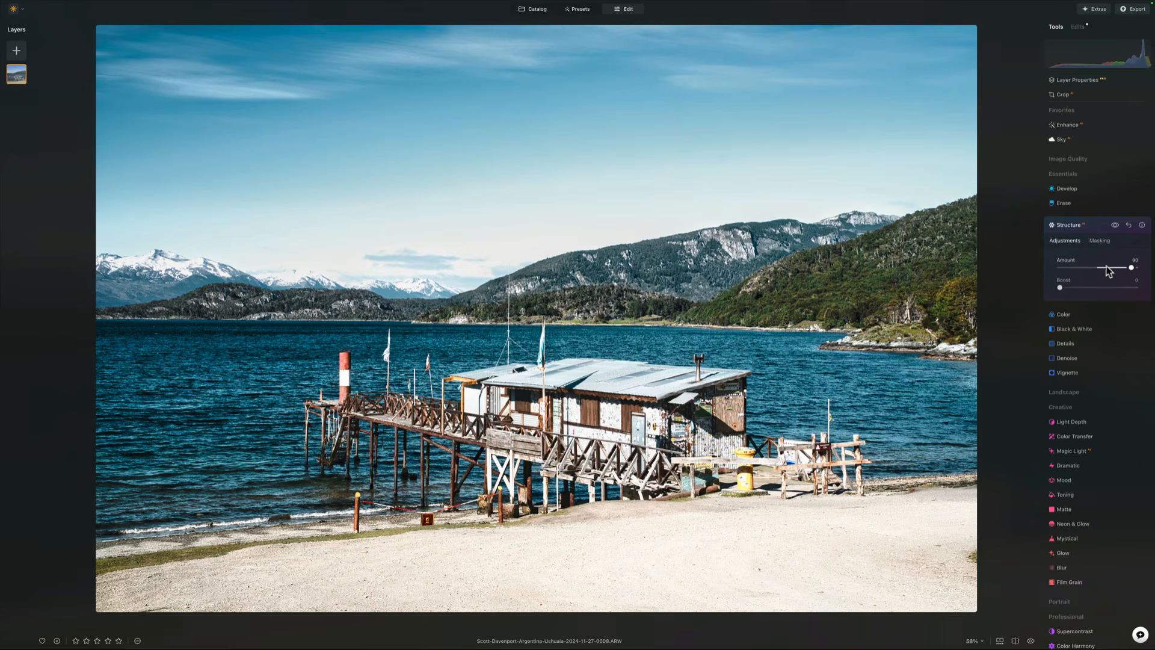
left_click(1104, 268)
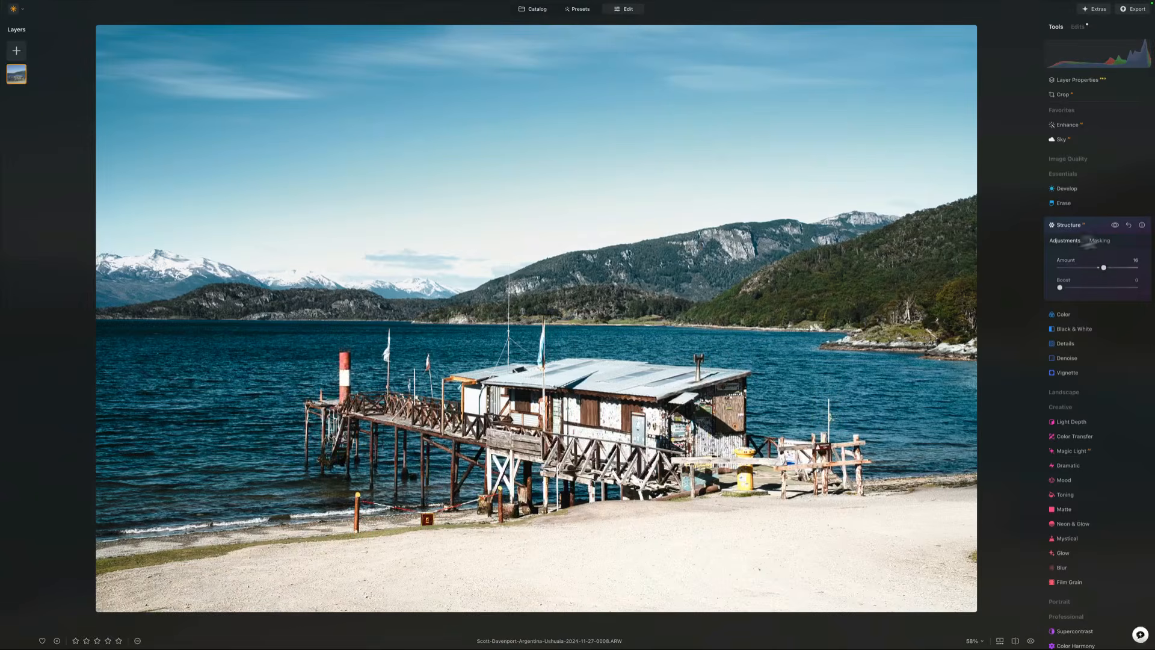
Step: Set the Structure Amount to 81 and mask the building using the AI Mask's Architecture option
left_click(1107, 267)
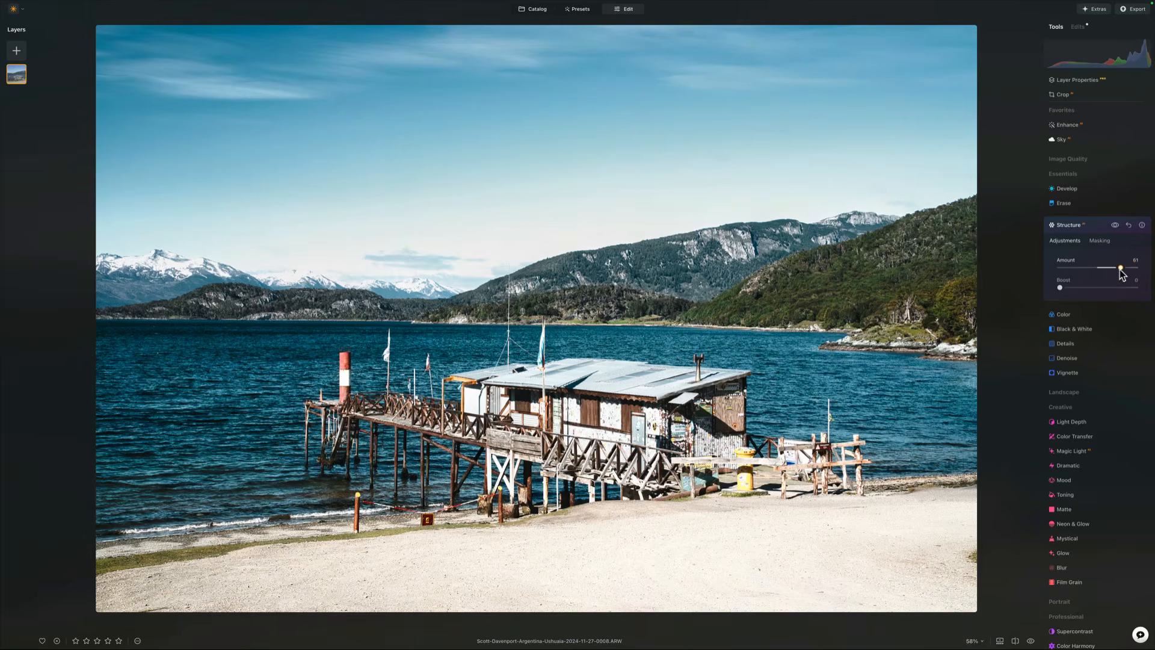
left_click(1099, 241)
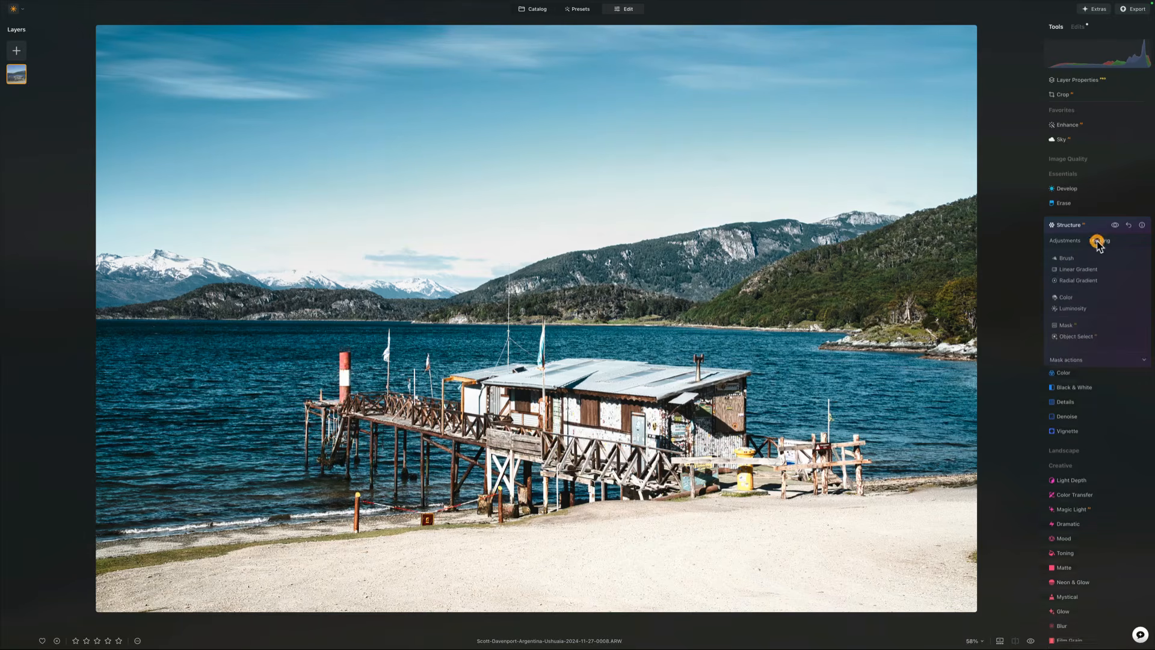
left_click(1069, 326)
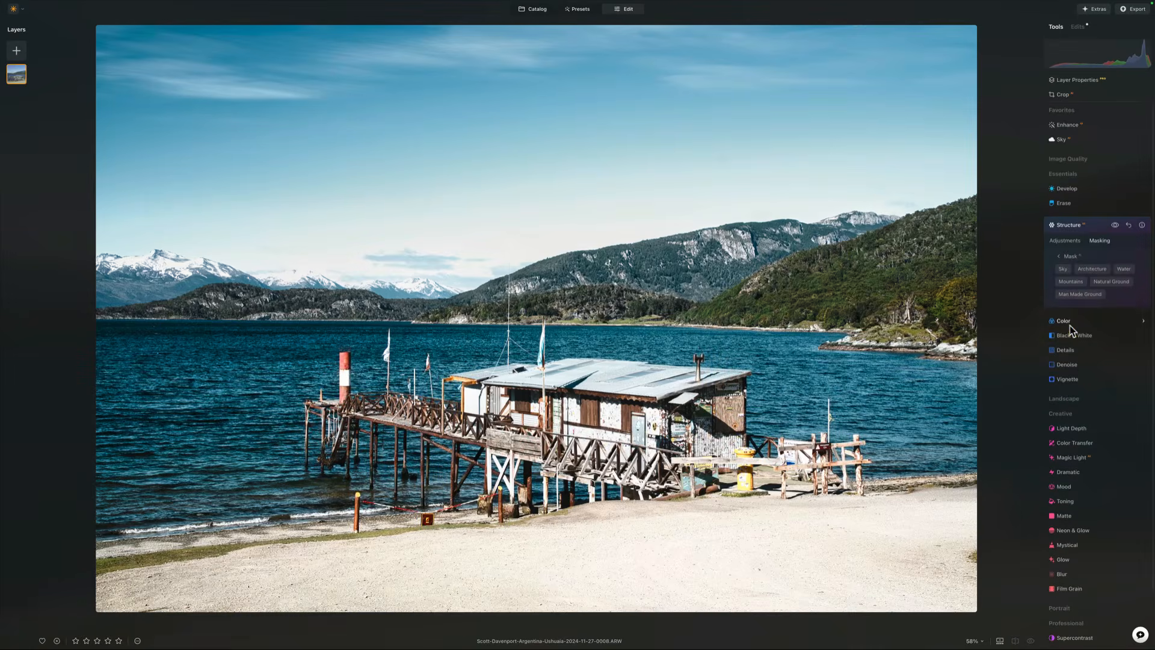
left_click(1090, 270)
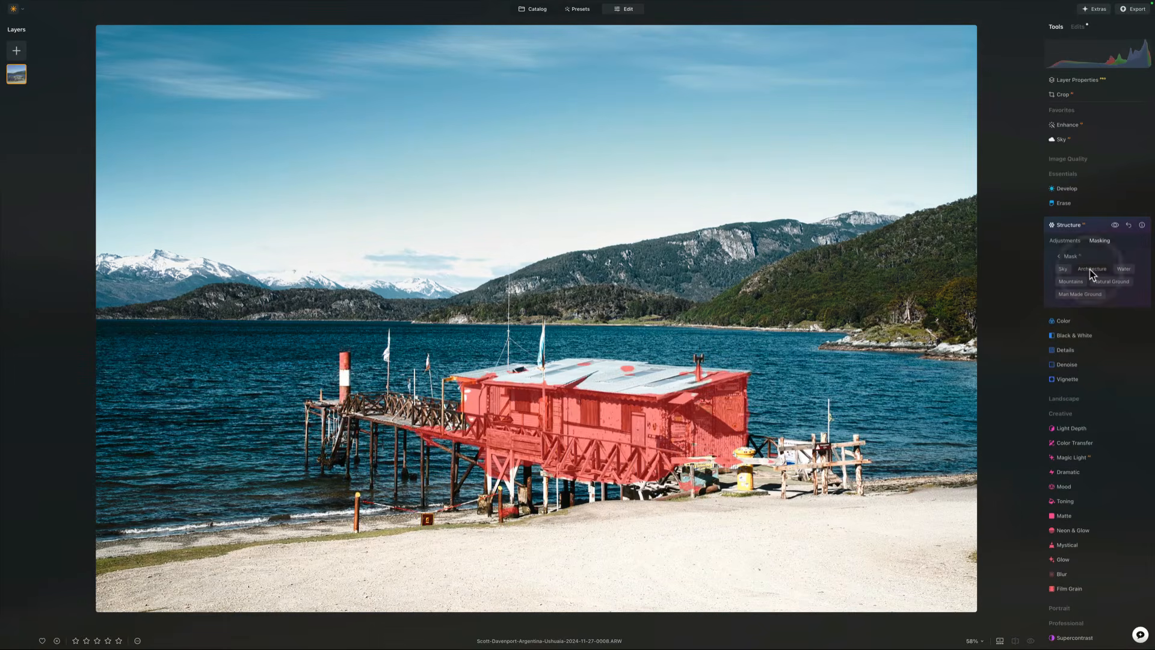
left_click(1059, 256)
left_click(1071, 337)
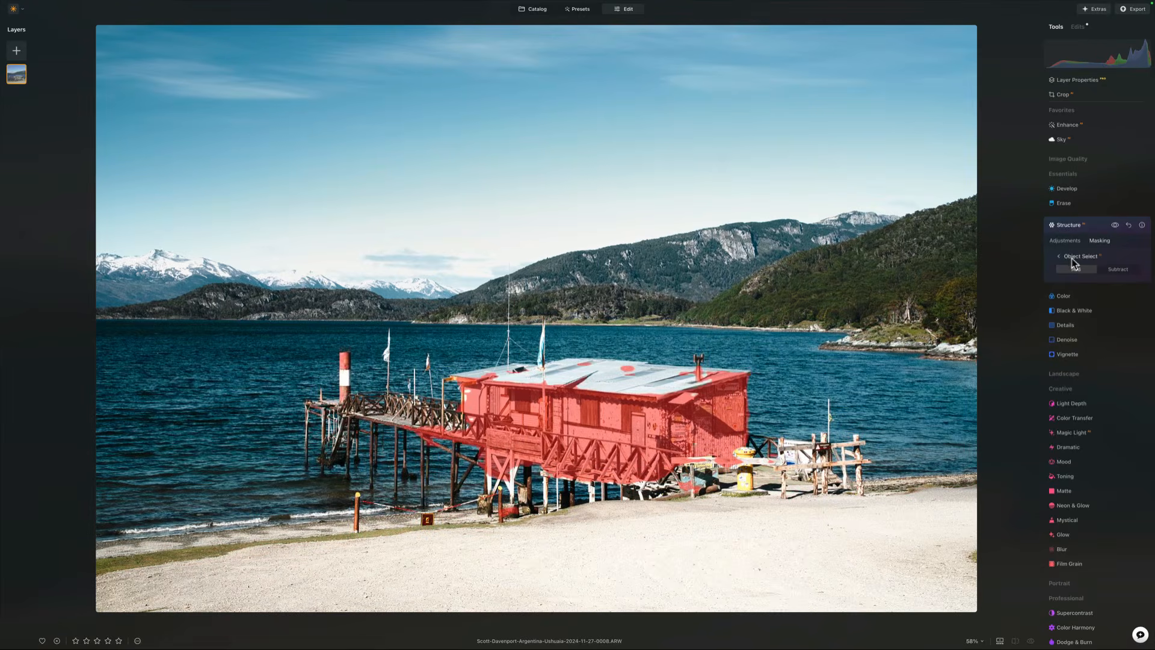
left_click(1065, 259)
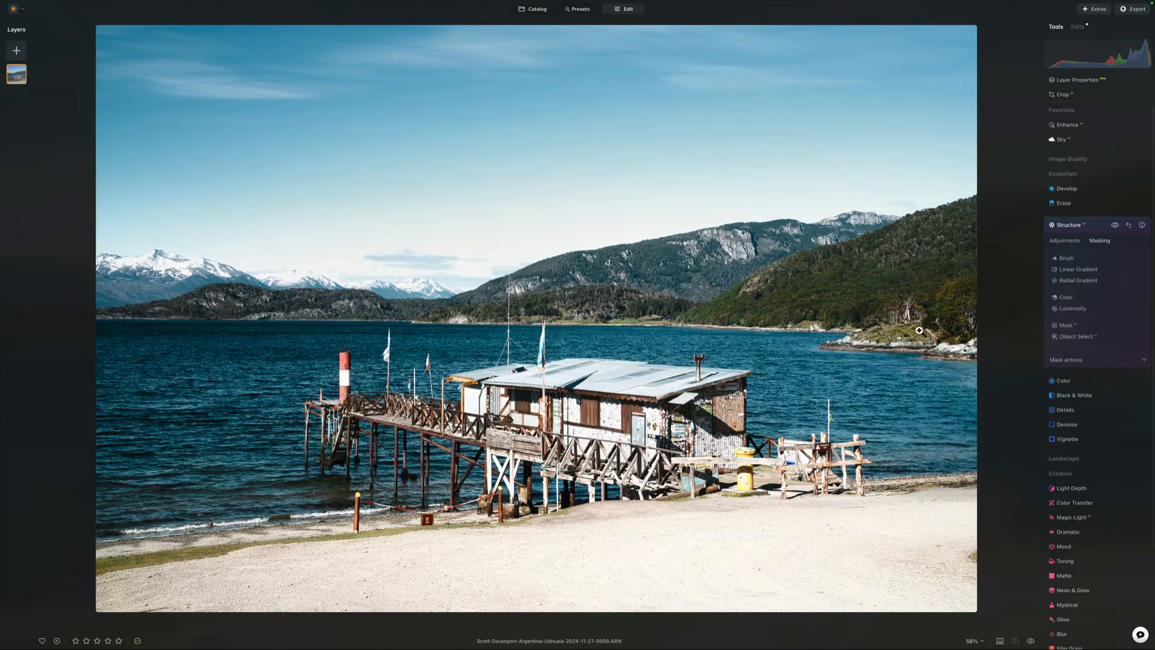
Step: Paint the Structure mask with the Brush over the building and pier, reducing the brush size to 32
left_click(1067, 261)
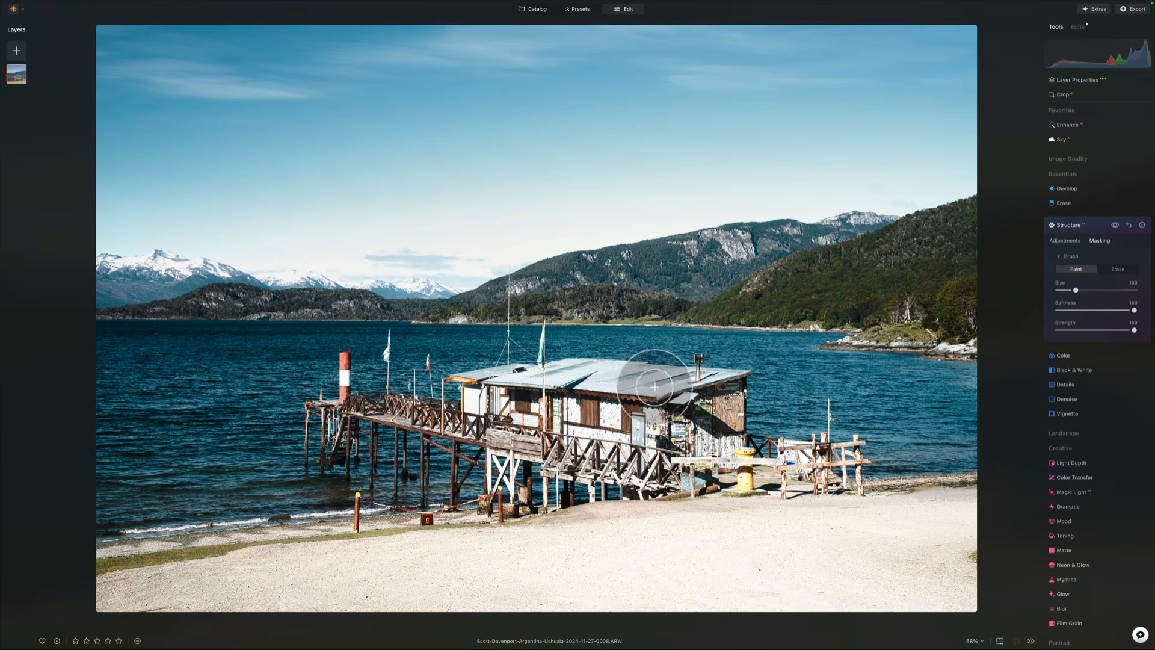
mouse_move(648, 380)
left_mouse_down()
mouse_move(520, 383)
mouse_move(712, 392)
mouse_move(498, 383)
mouse_move(467, 392)
mouse_move(500, 408)
mouse_move(461, 426)
mouse_move(375, 407)
mouse_move(459, 426)
mouse_move(351, 405)
mouse_move(506, 424)
left_mouse_up()
key("bracketleft")
key("bracketleft")
key("bracketleft")
key("bracketleft")
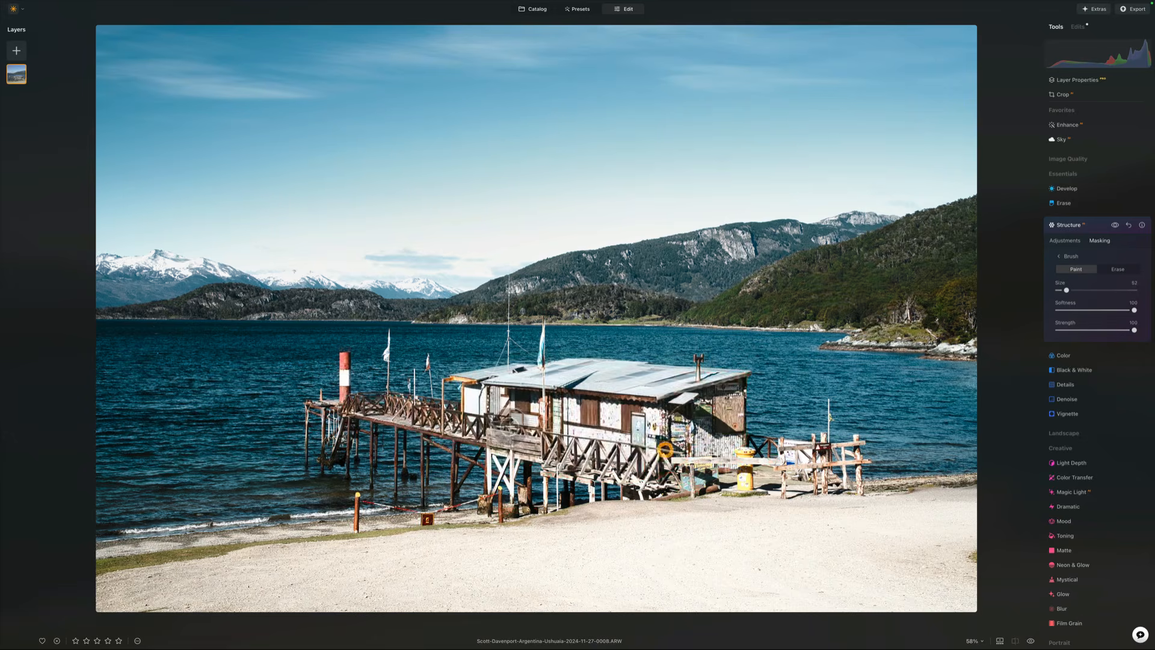
mouse_move(662, 458)
left_mouse_down()
mouse_move(820, 463)
mouse_move(766, 485)
mouse_move(800, 481)
left_mouse_up()
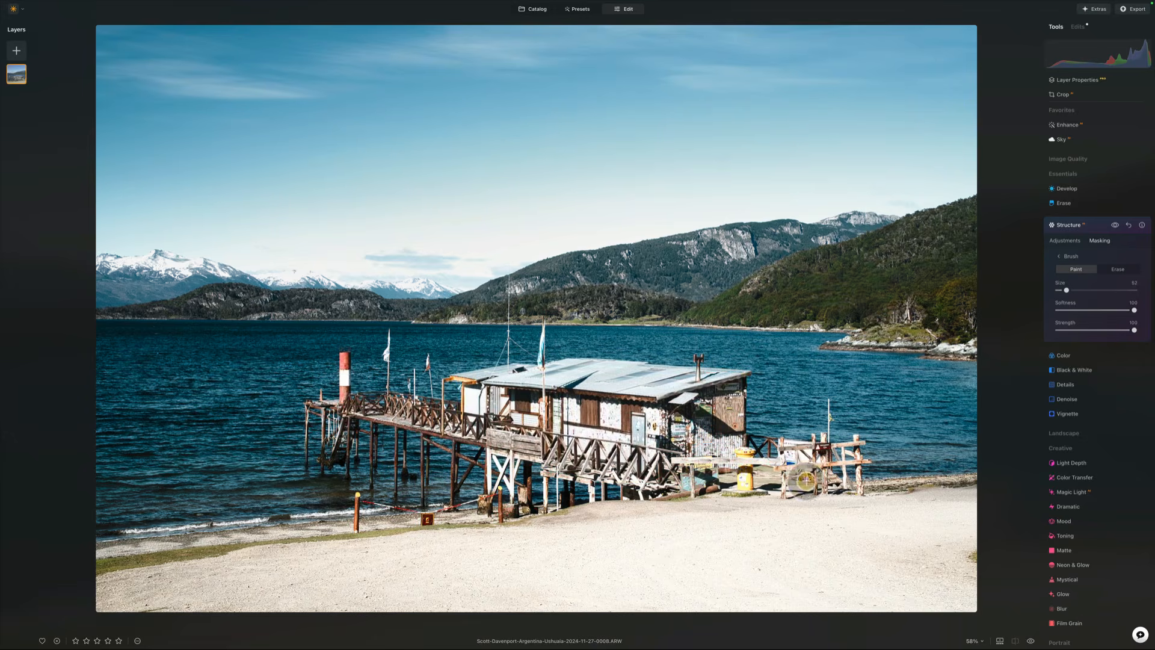
Step: Return to the Structure adjustments and increase the Boost slider
left_click(1065, 241)
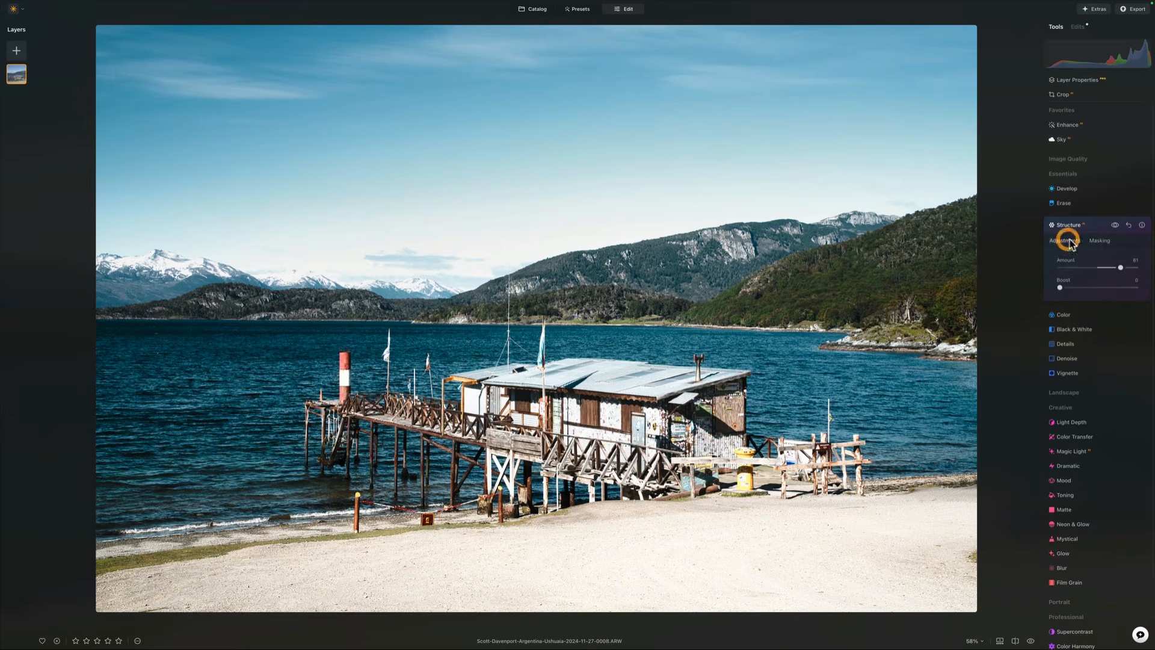
left_click(1114, 225)
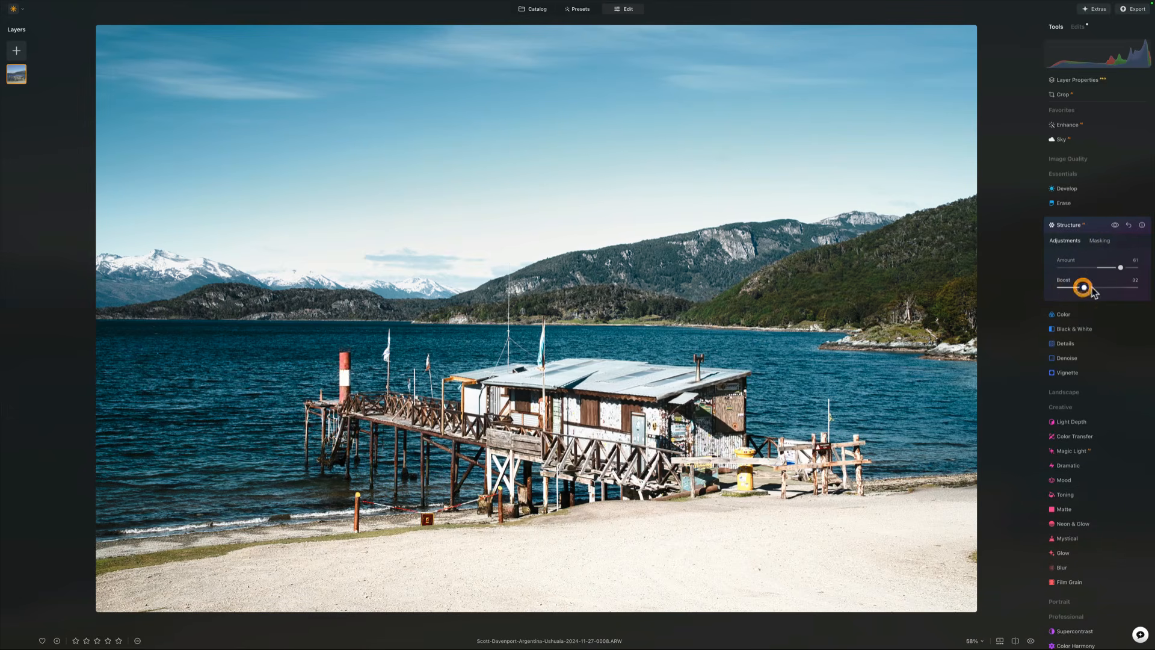
left_click_drag(1091, 288, 1123, 290)
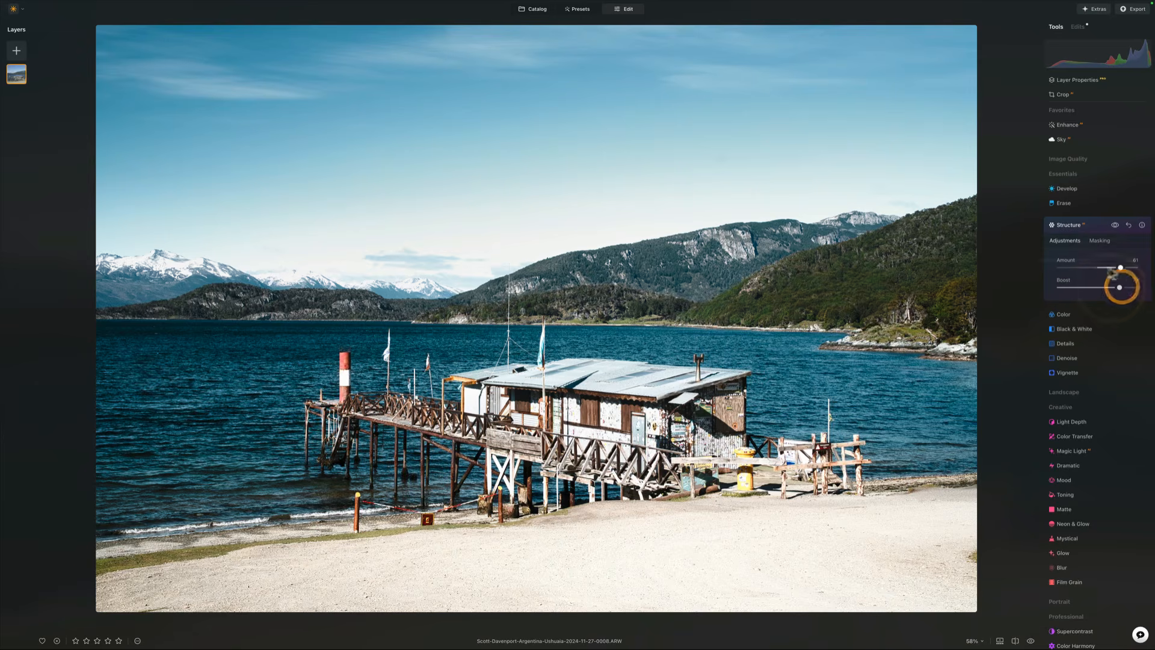